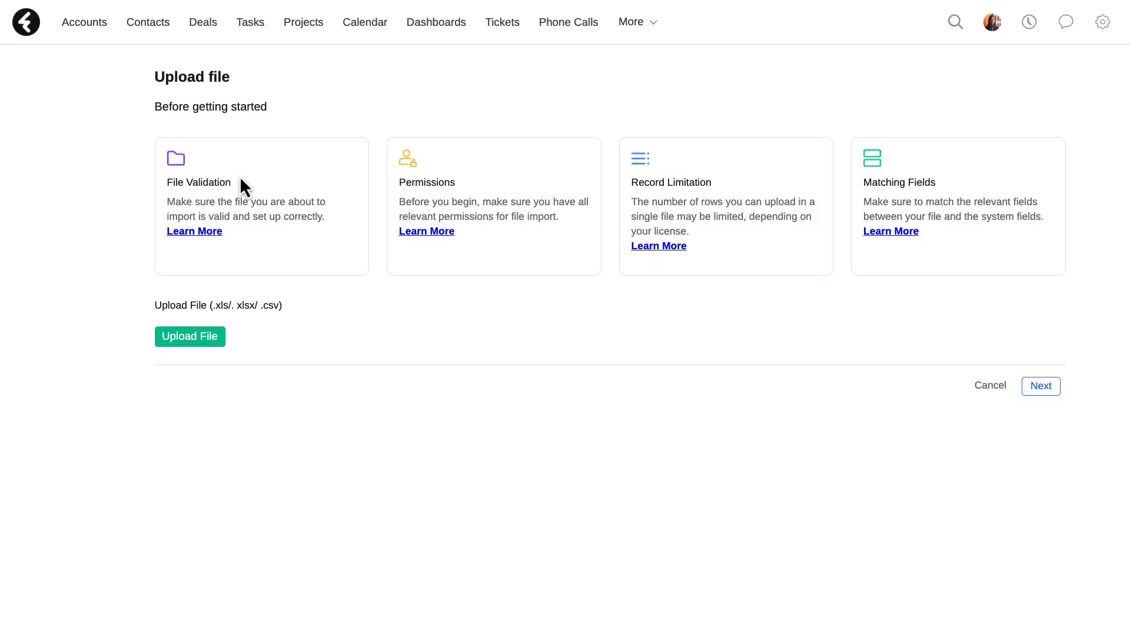
Step: Open the file chooser for the upload and close it without choosing a file
click(199, 337)
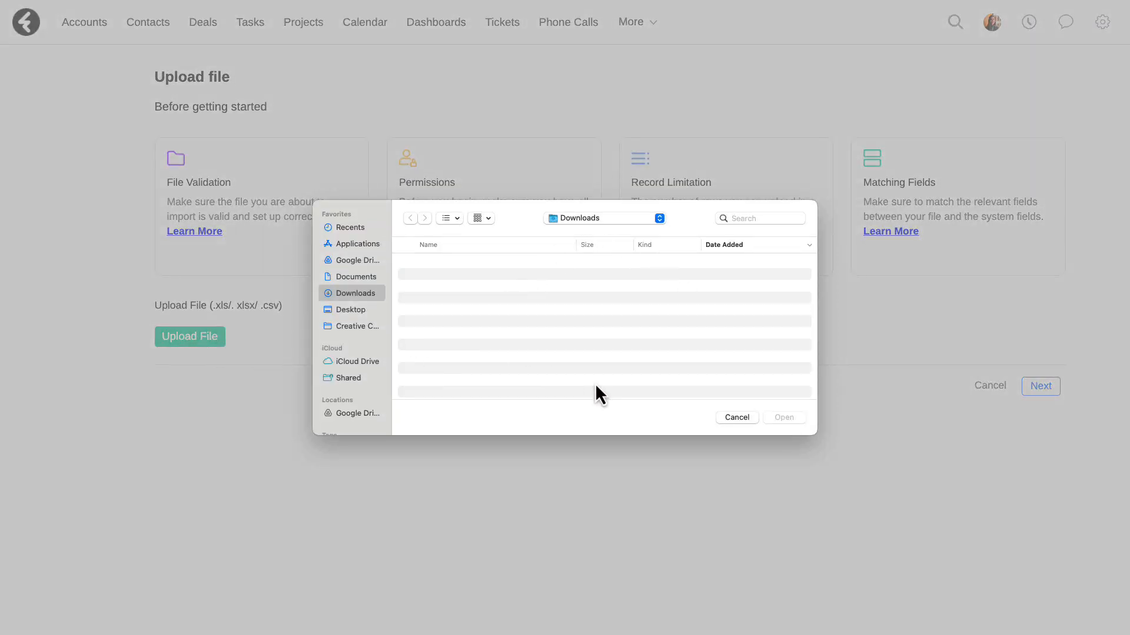
click(736, 417)
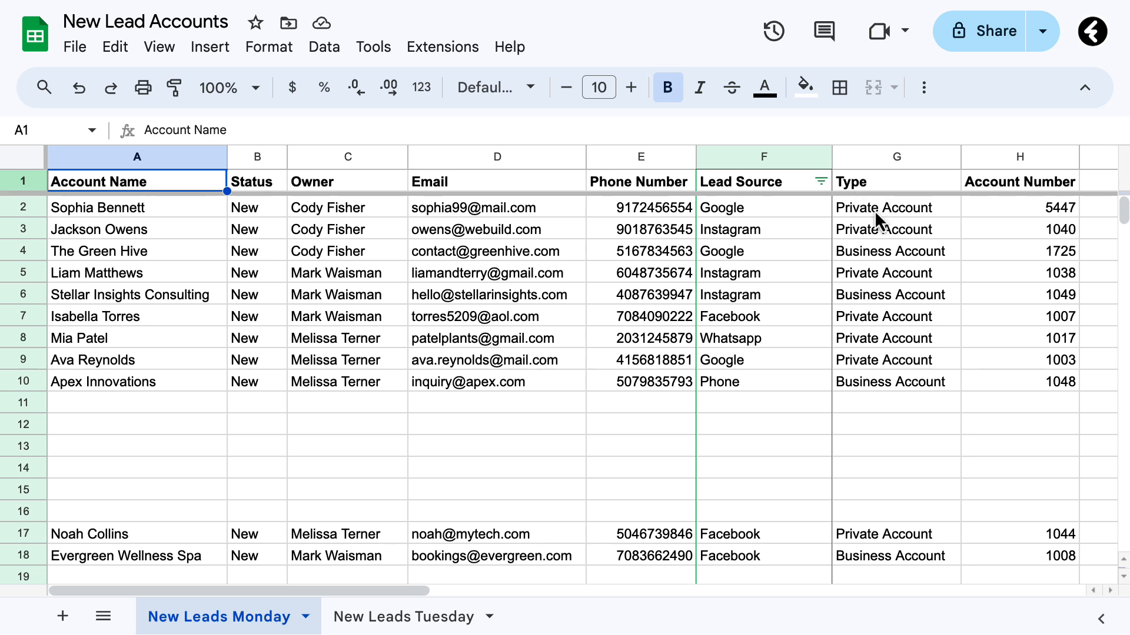
Step: In the New Lead Accounts spreadsheet in Google Sheets, shorten the Type value in cell G3 to Private
click(876, 248)
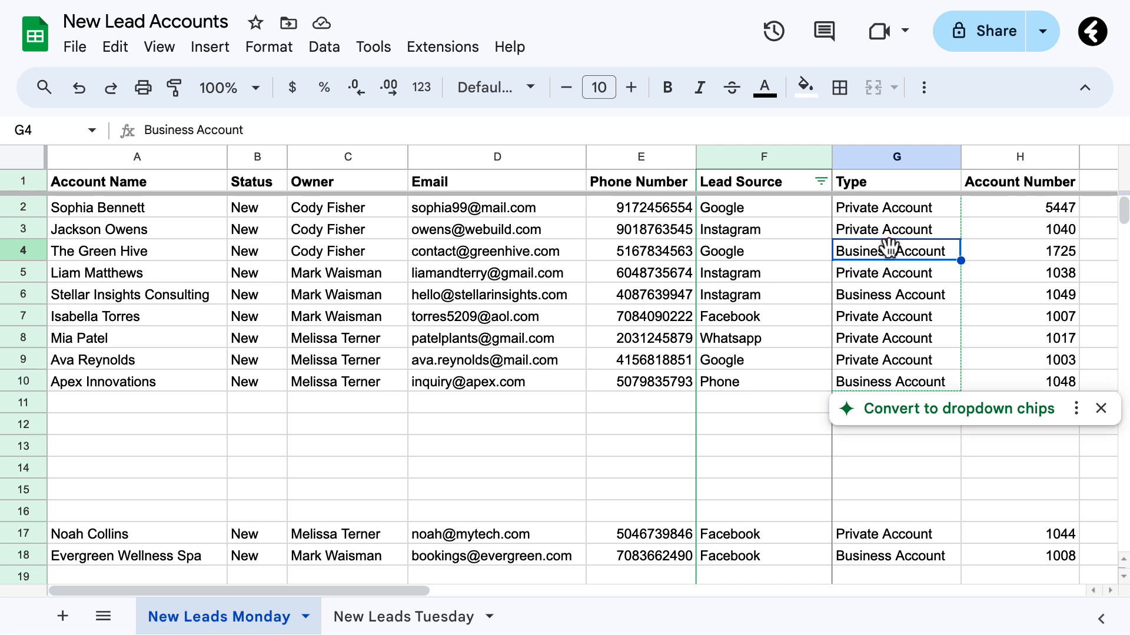
click(888, 228)
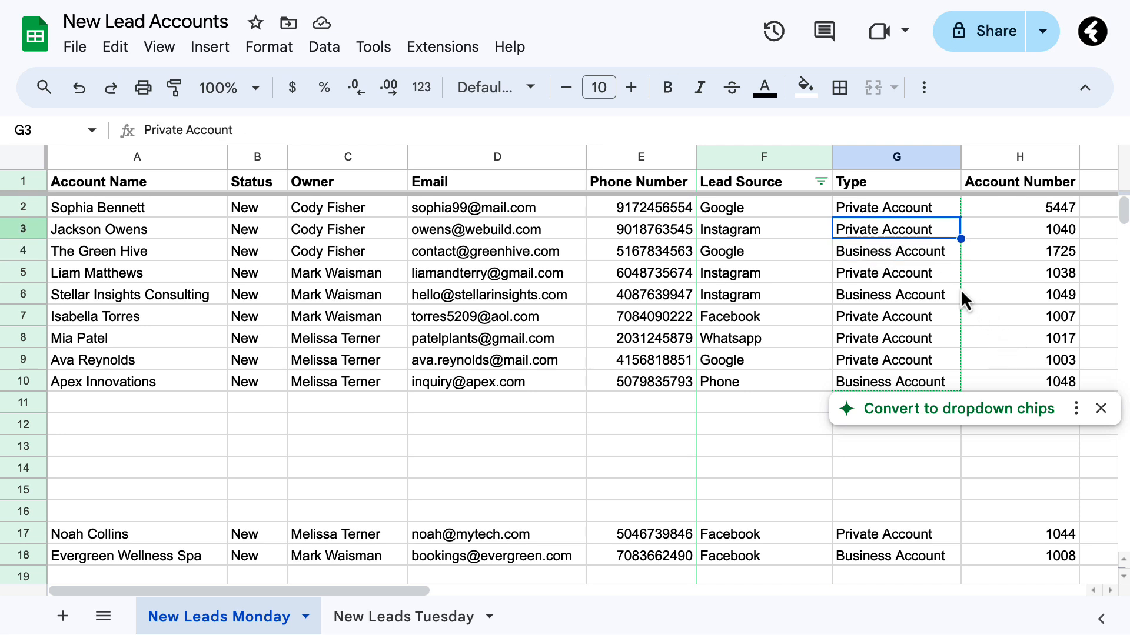
double_click(909, 232)
double_click(908, 230)
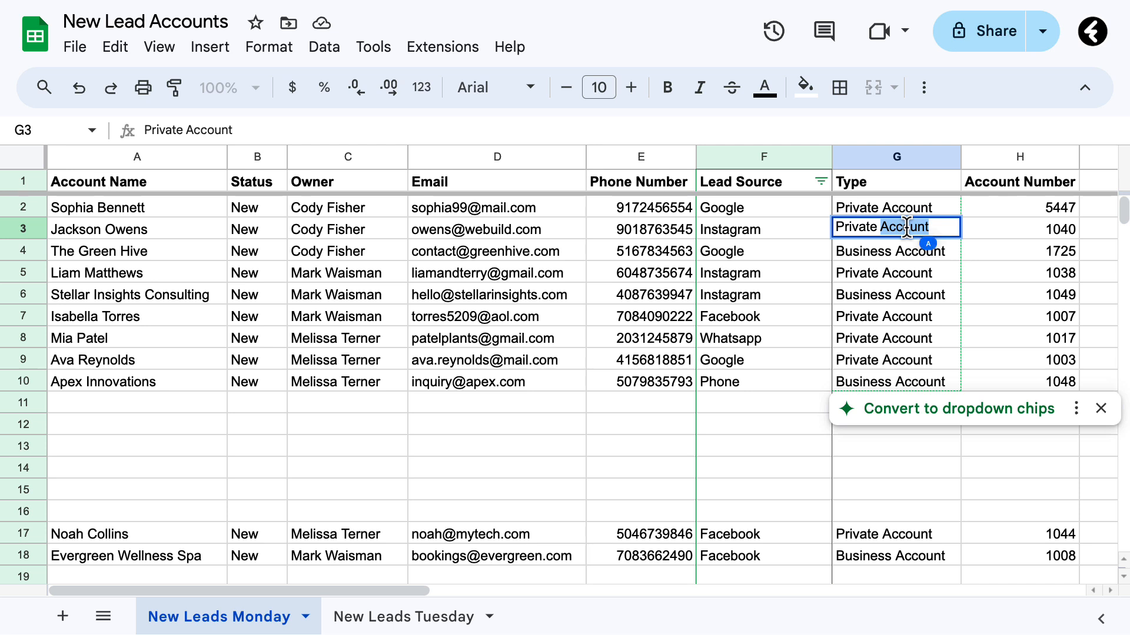
key(BackSpace)
key(BackSpace)
click(945, 247)
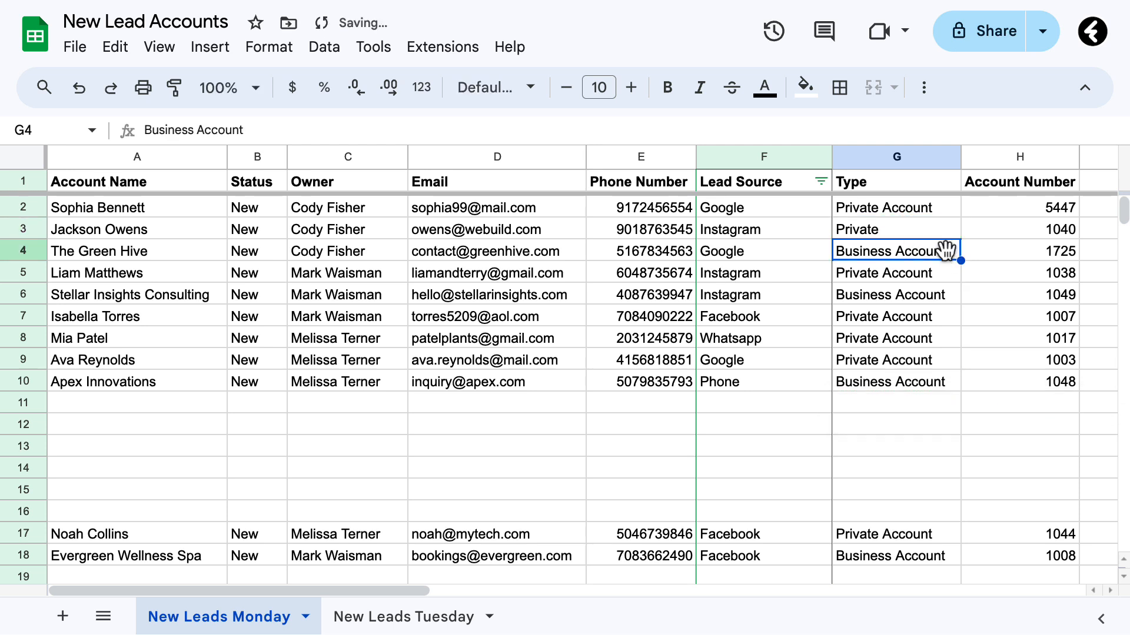
Step: Complete the Type value in cell G3 as Private Account and dismiss the dropdown chips suggestion
click(920, 231)
double_click(899, 229)
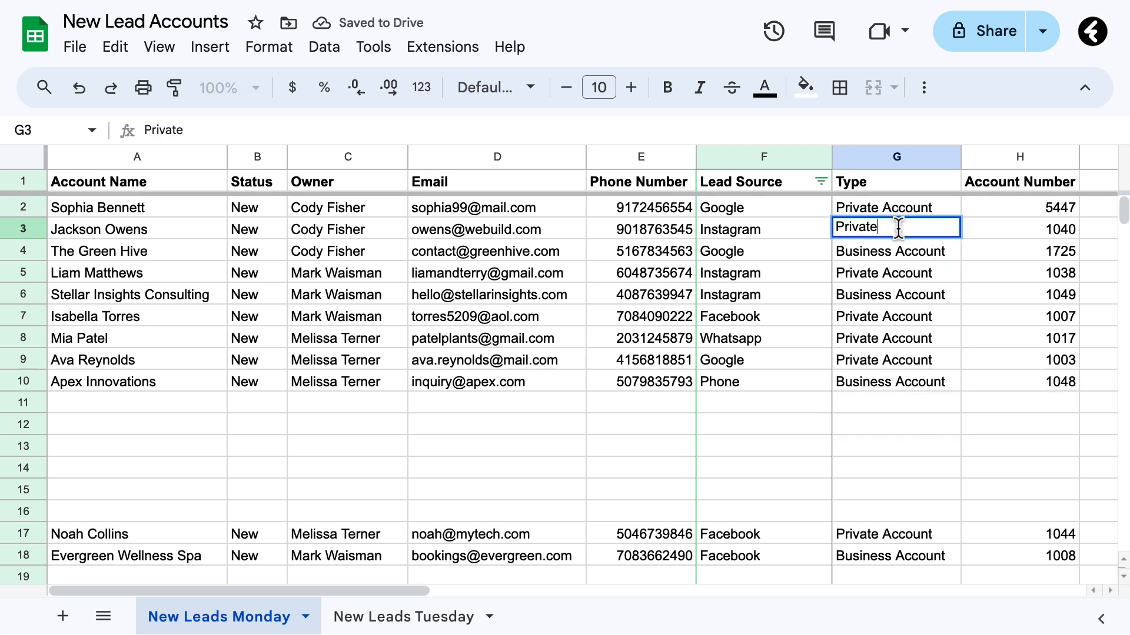
text(Ac)
key(Return)
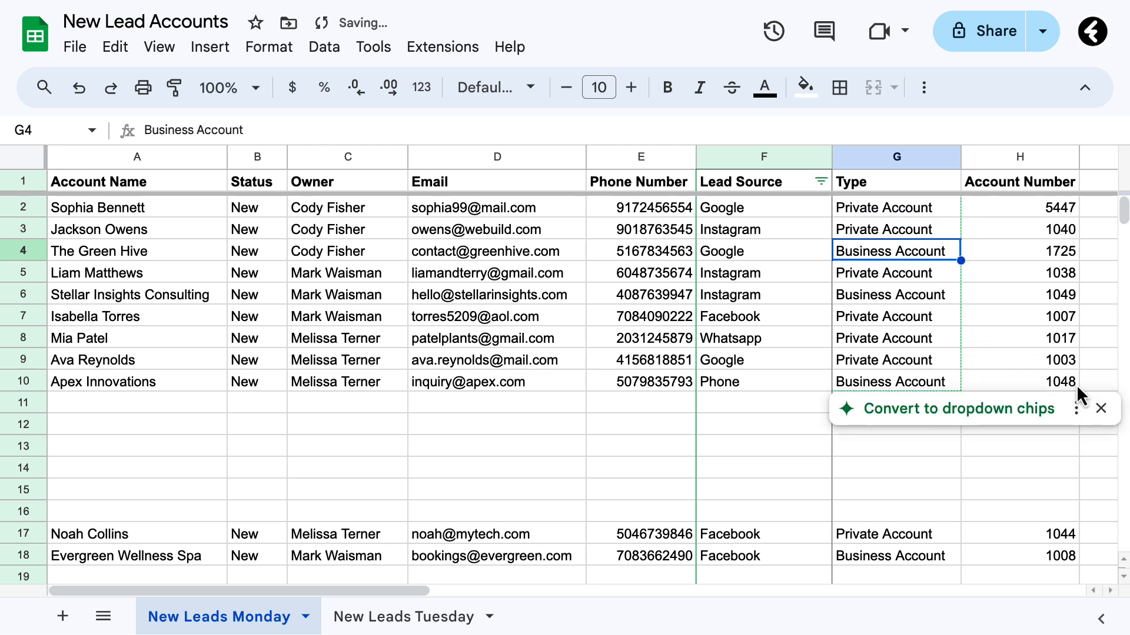
click(1100, 408)
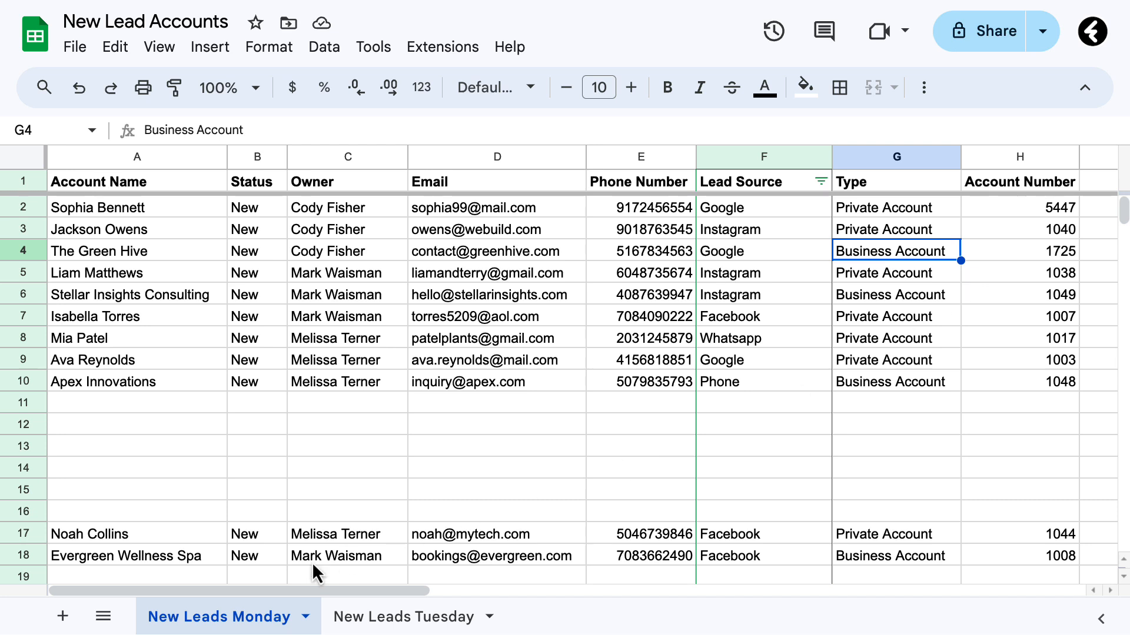
Step: Delete the empty New Leads Tuesday sheet from the spreadsheet
click(421, 622)
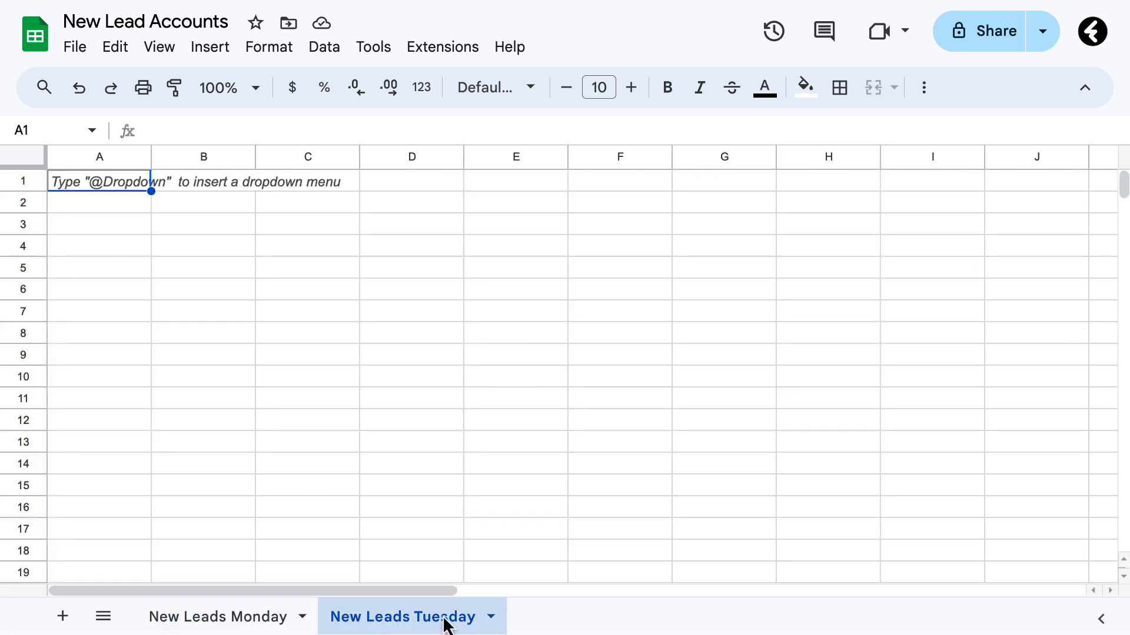
click(490, 617)
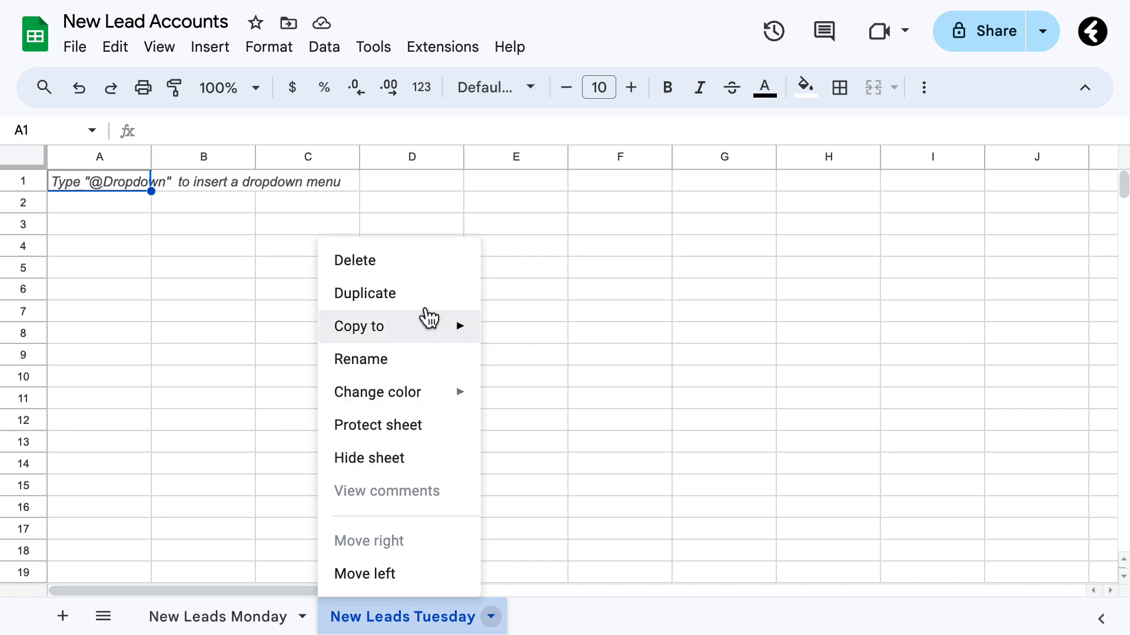
click(405, 270)
click(771, 360)
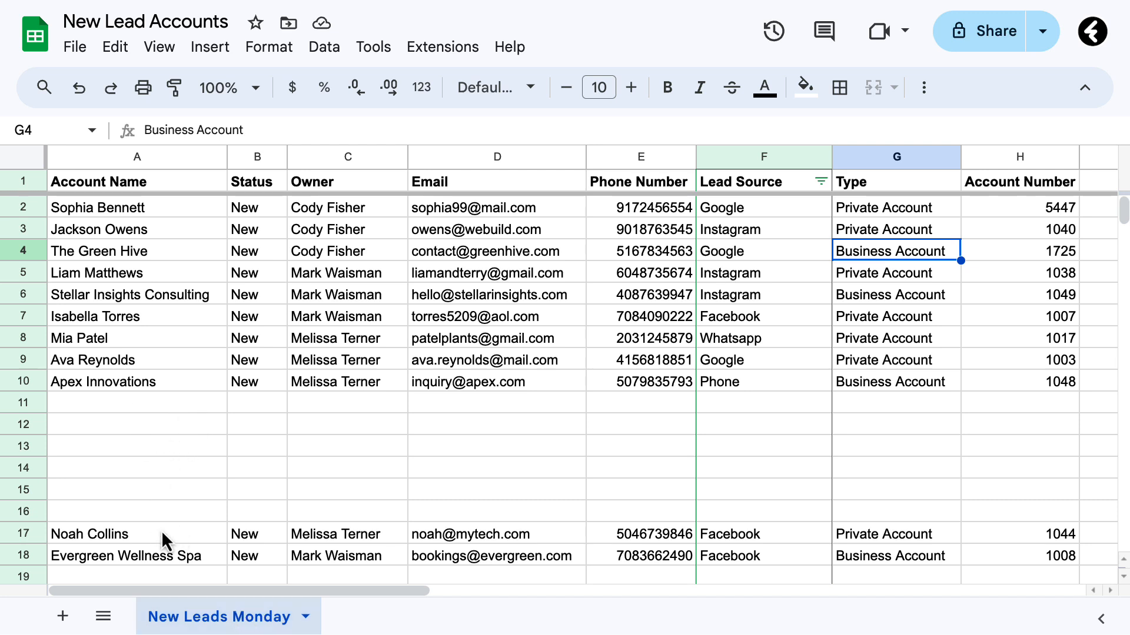
Step: Move the two detached records in A17:H18 up to row 11, directly below the other accounts
drag(153, 531, 1008, 565)
key(ctrl+c)
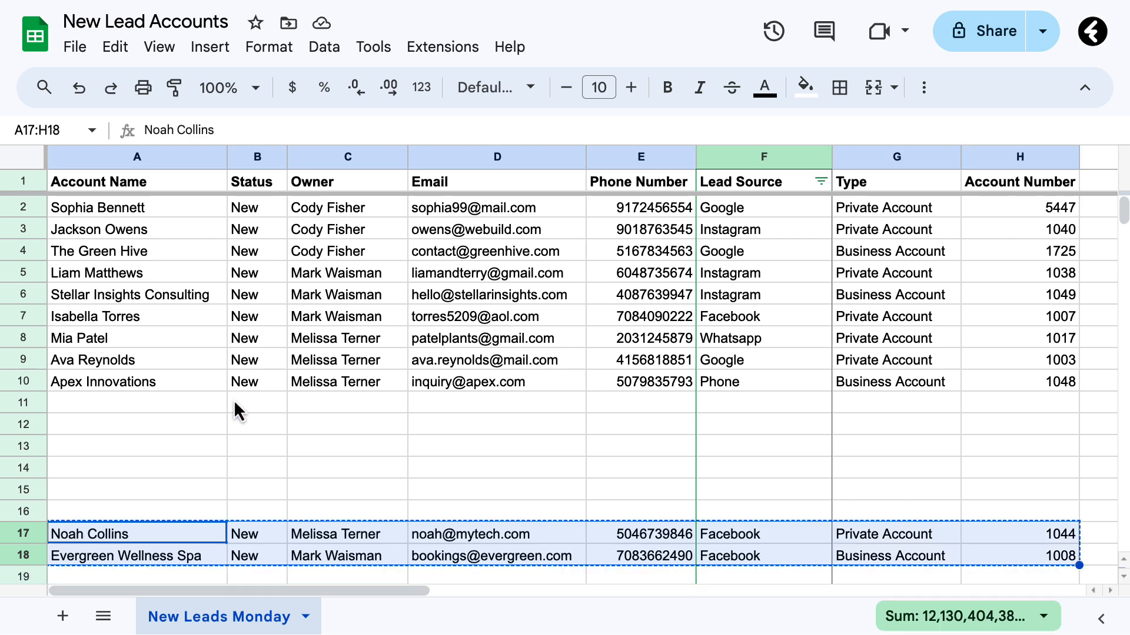
click(167, 400)
key(ctrl+v)
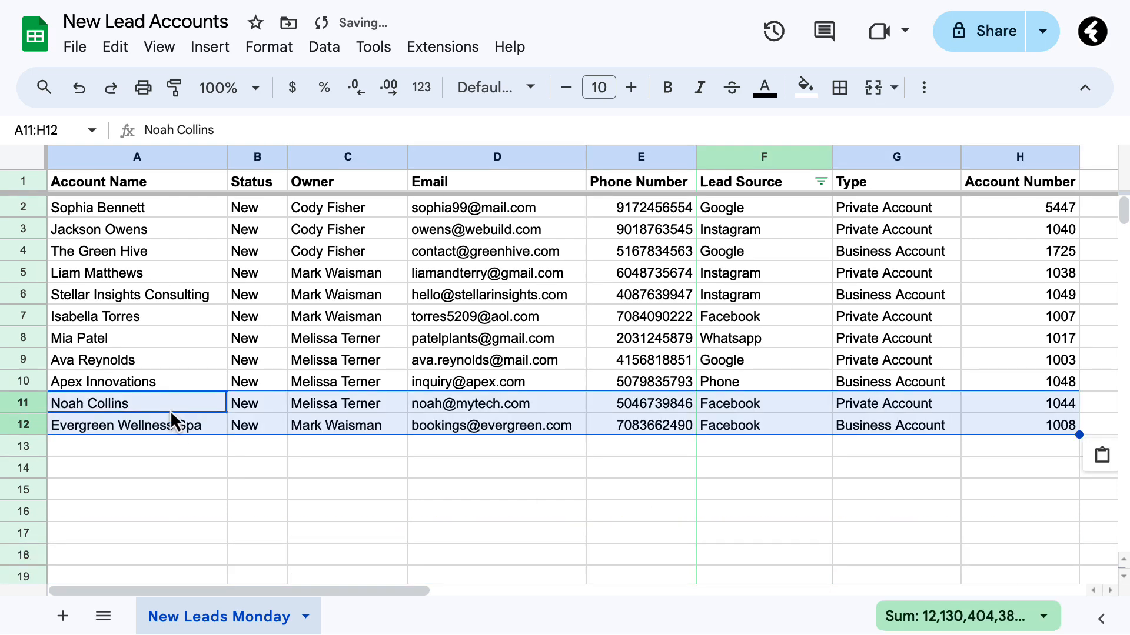
click(157, 453)
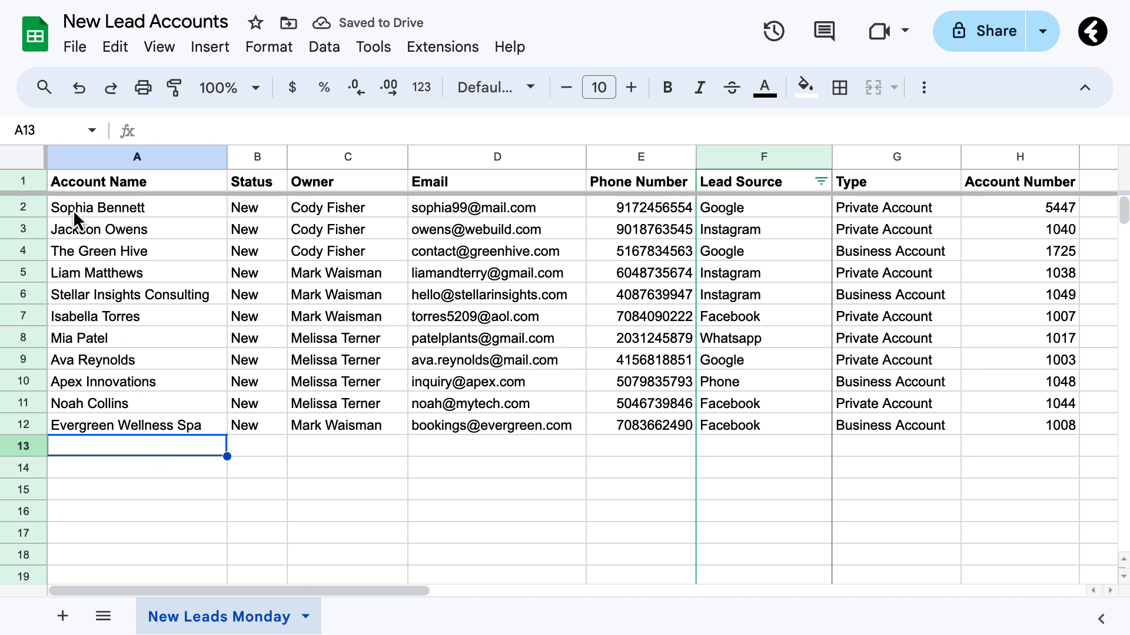
Step: Format all cells of the New Leads Monday sheet as plain text and remove the sheet's filter
click(21, 165)
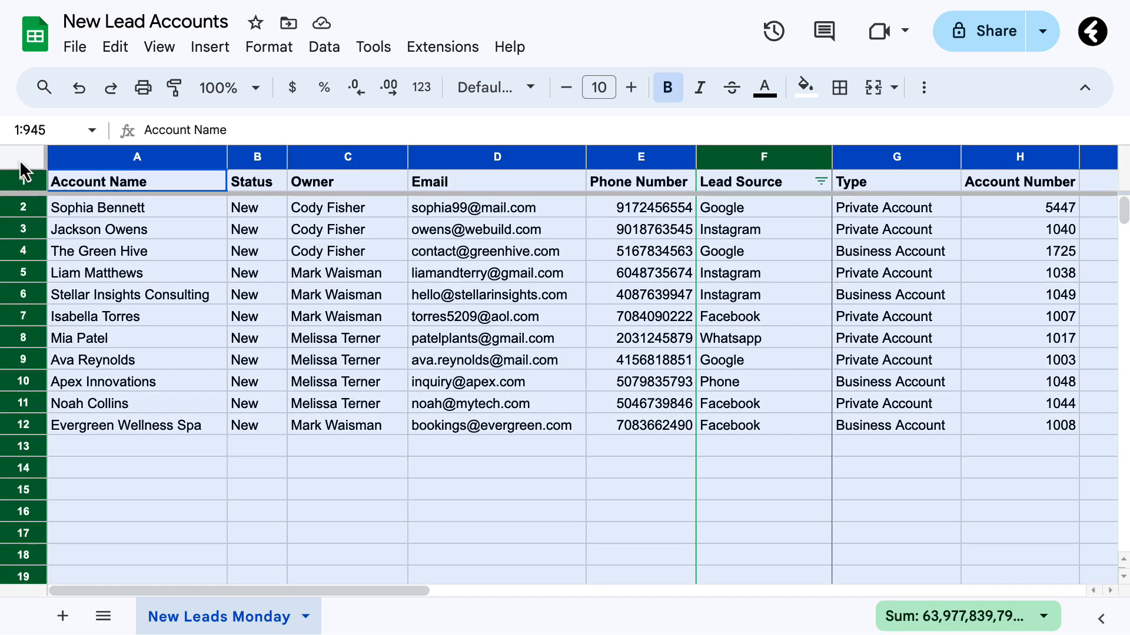
click(266, 57)
mouse_move(323, 143)
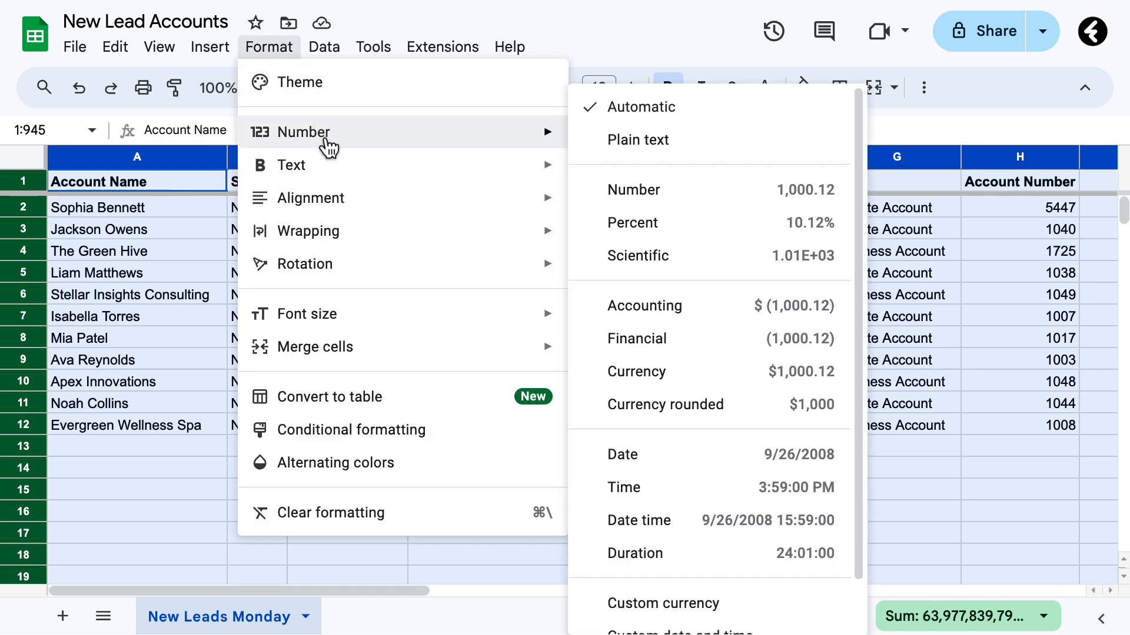
click(645, 147)
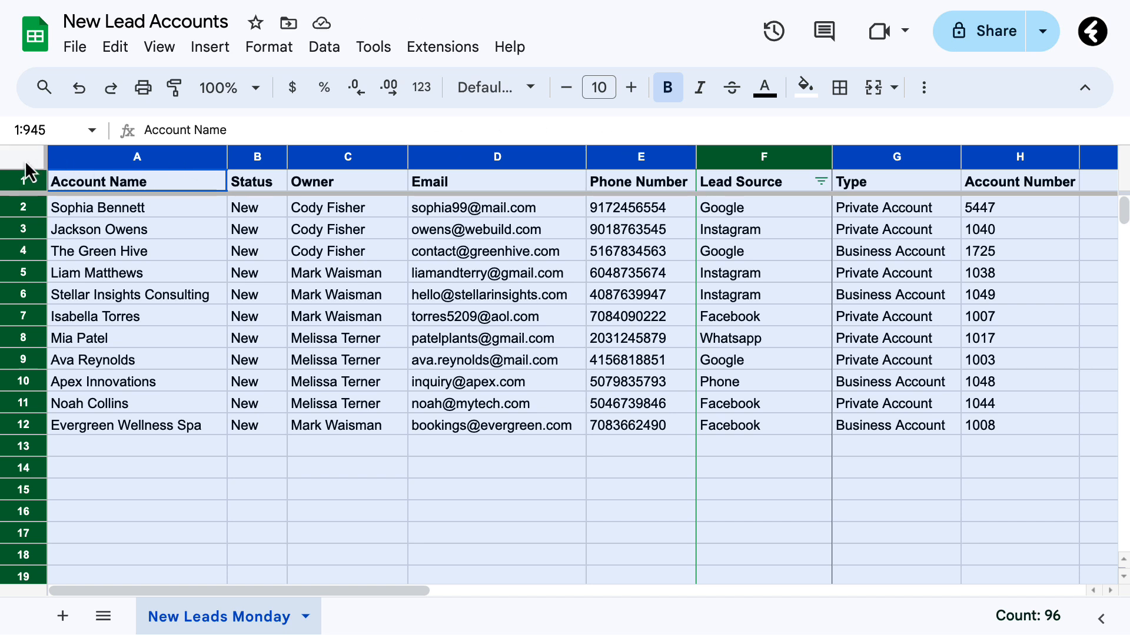
click(324, 49)
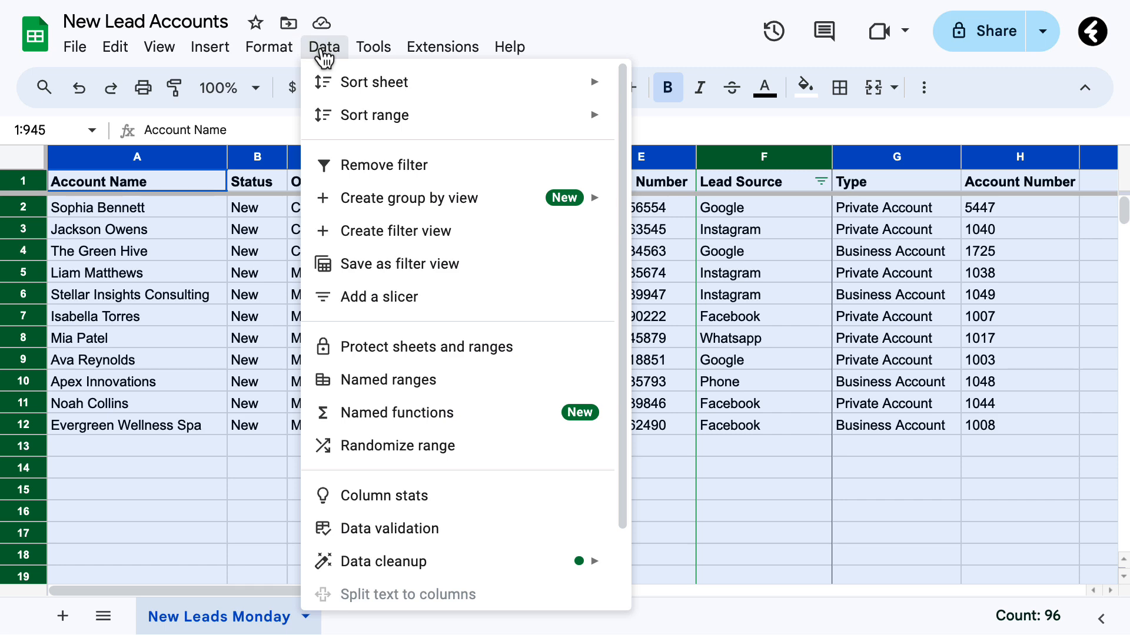
click(384, 166)
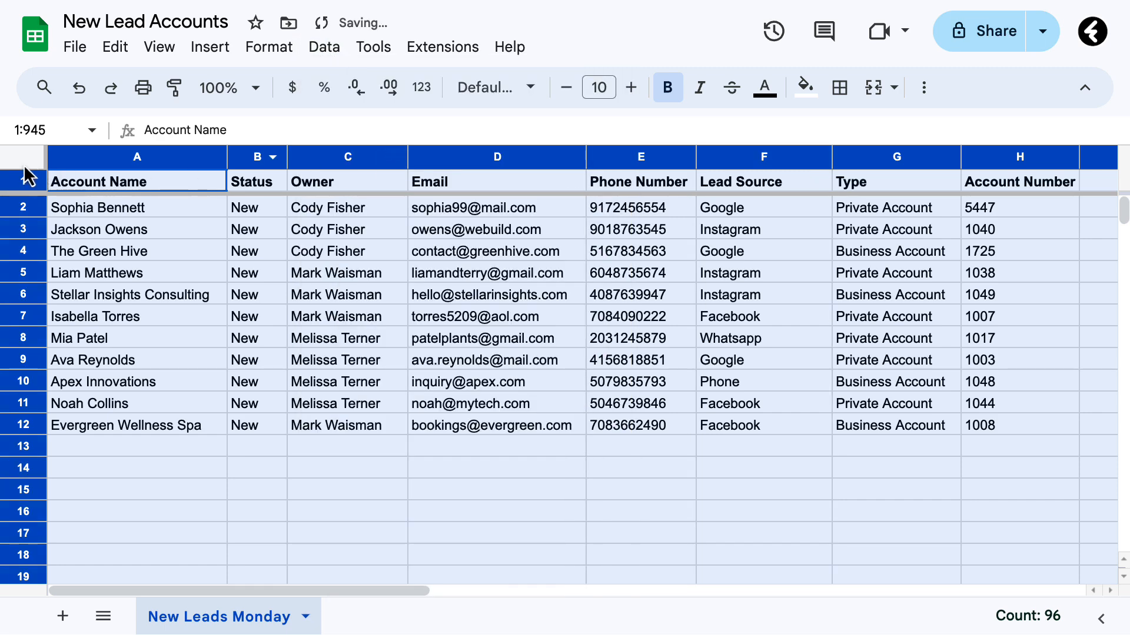
Step: Download the New Leads Monday sheet as a Comma Separated Values (.csv) file
click(74, 50)
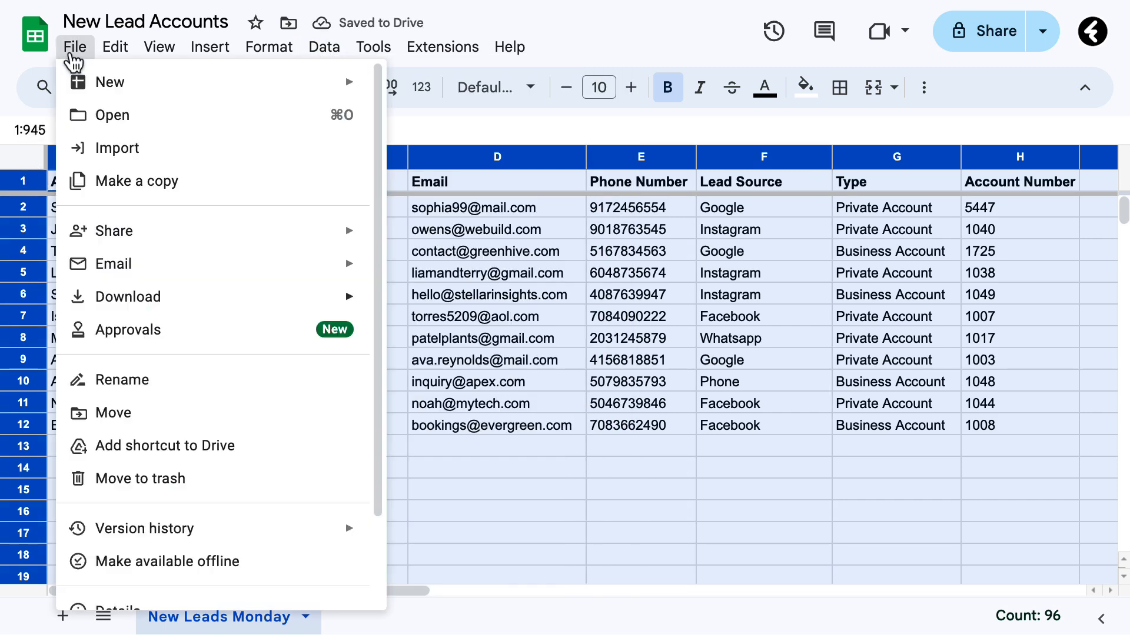
mouse_move(189, 296)
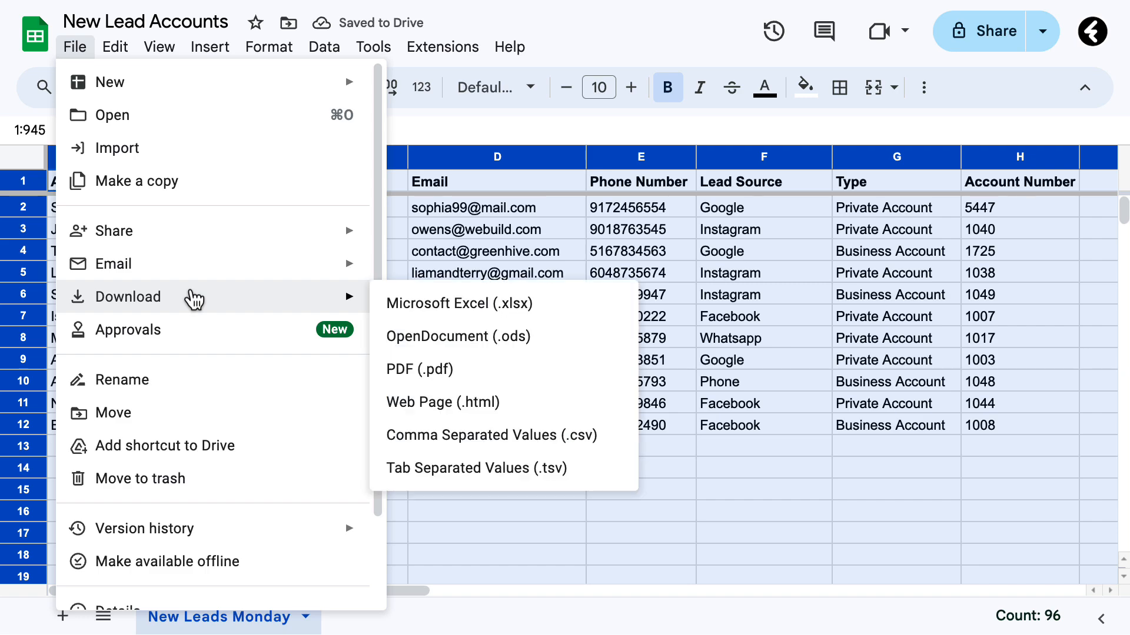
click(502, 433)
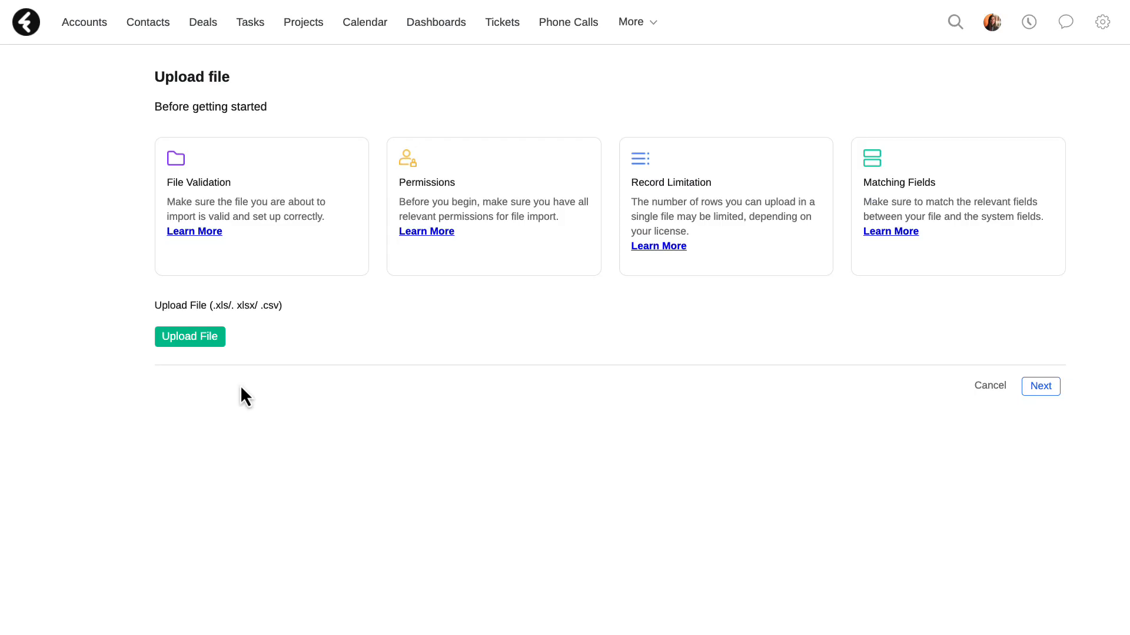
Step: Switch to the CRM's import page, upload the downloaded New Leads Monday CSV file and continue to the data type selection
click(220, 342)
click(439, 264)
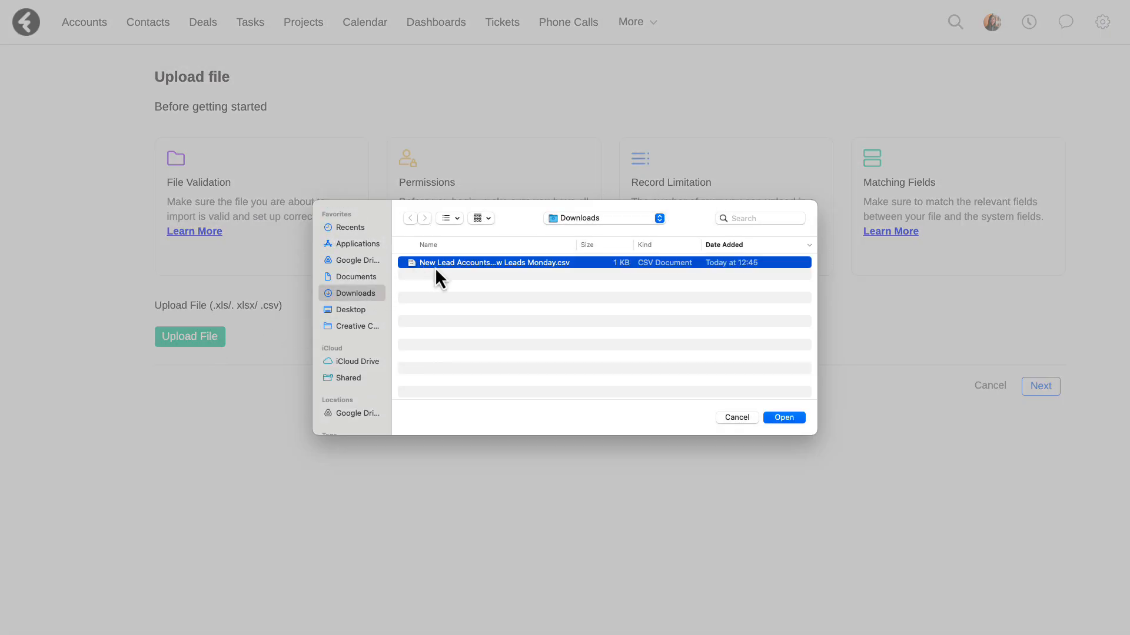
click(773, 414)
click(1039, 388)
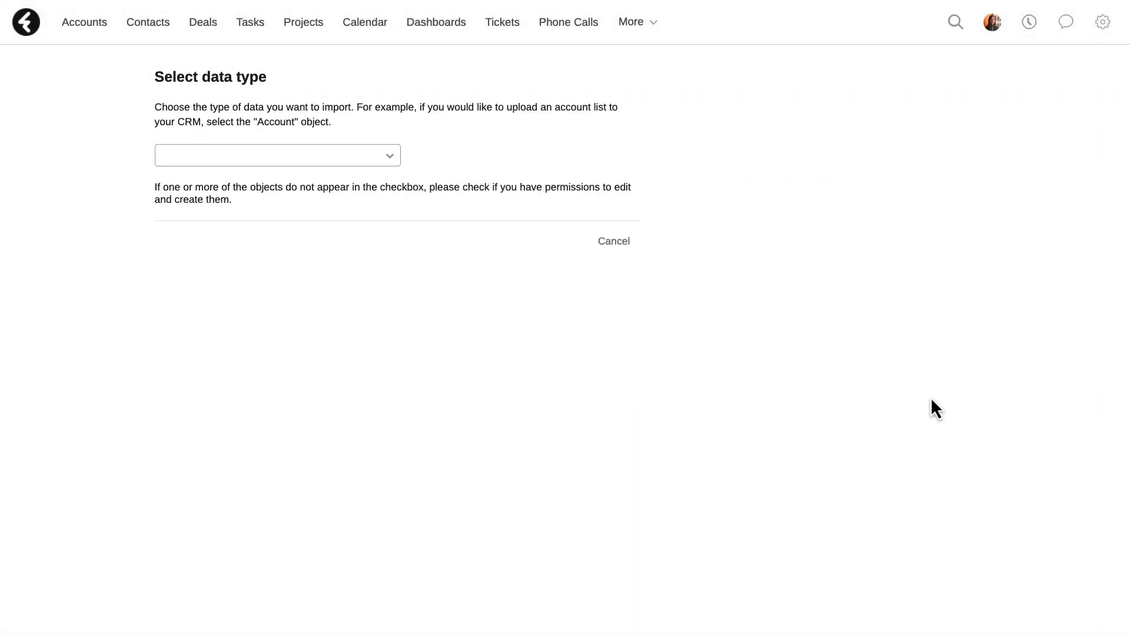
Step: Set the import data type to Account and choose Update existing records as the import type
click(225, 158)
click(218, 172)
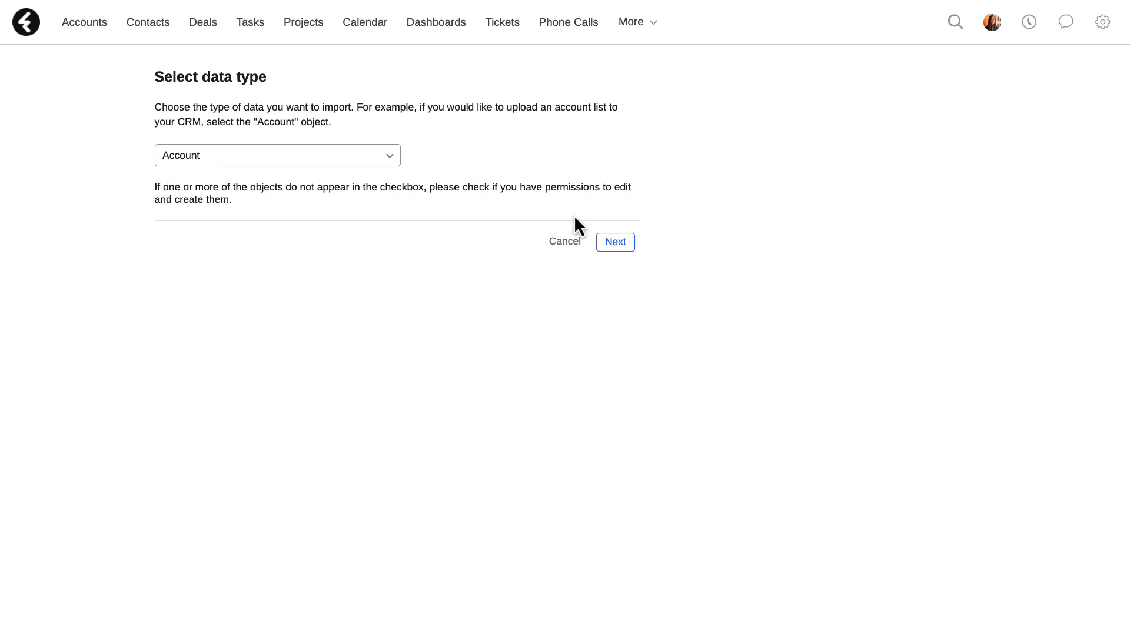
click(614, 246)
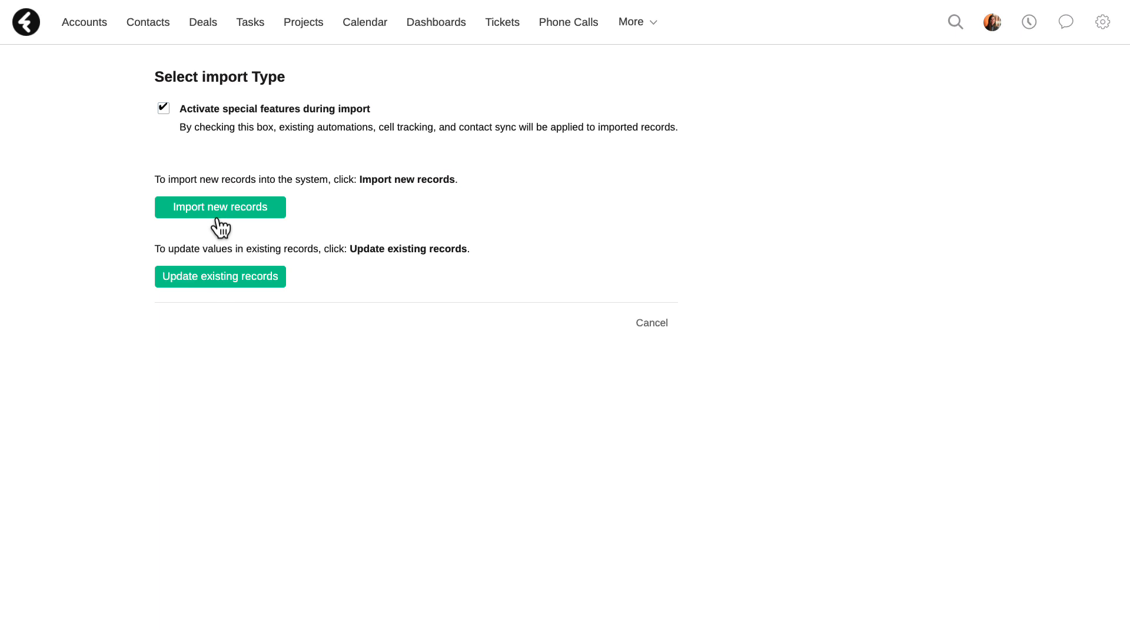
click(219, 280)
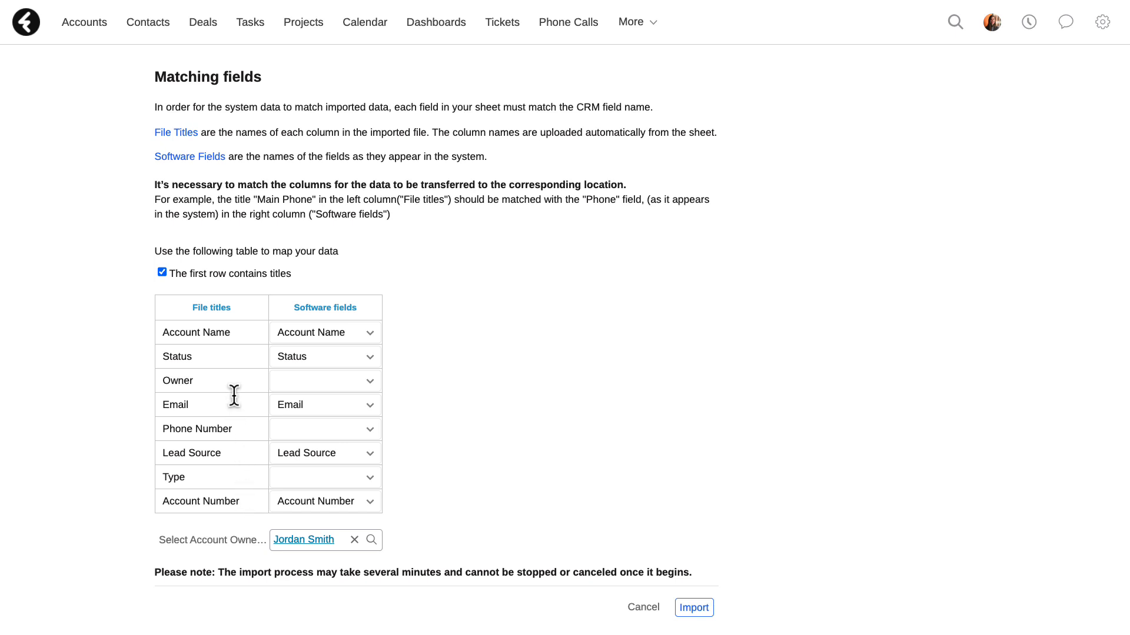
Step: Map the Account Name file title to the First Name software field, and assign First Name to the Phone Number file title
click(361, 337)
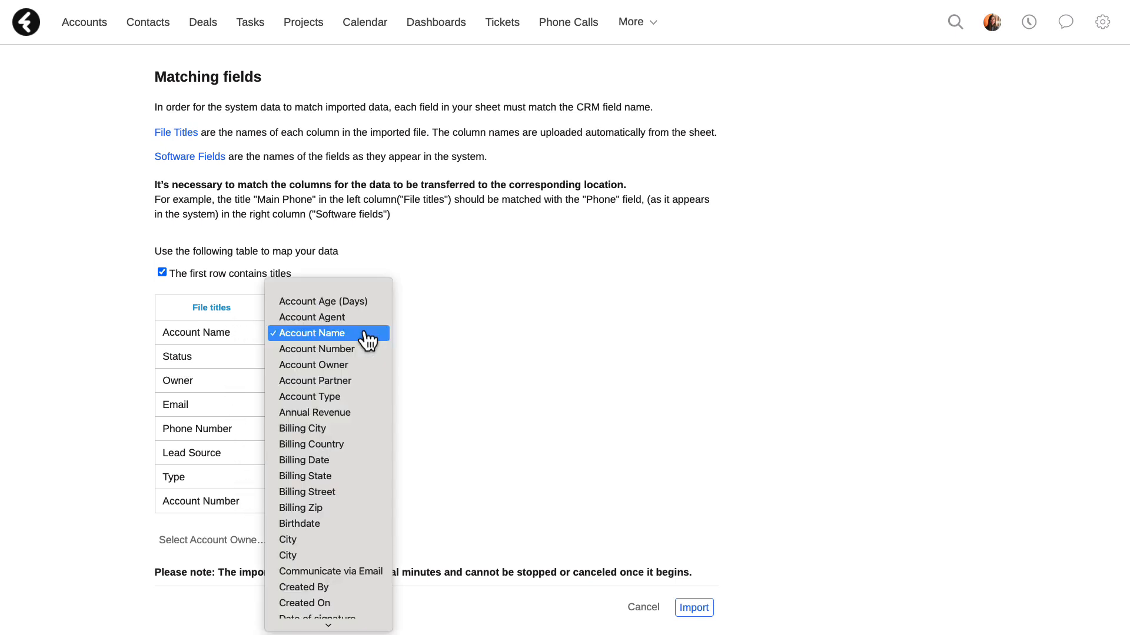
click(399, 333)
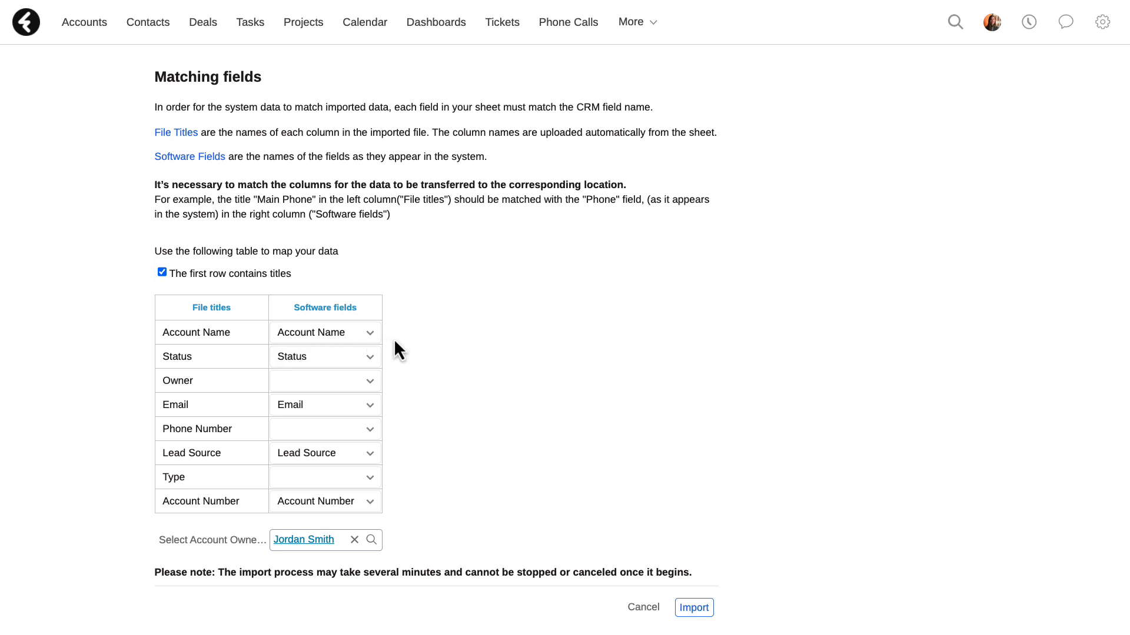
click(365, 339)
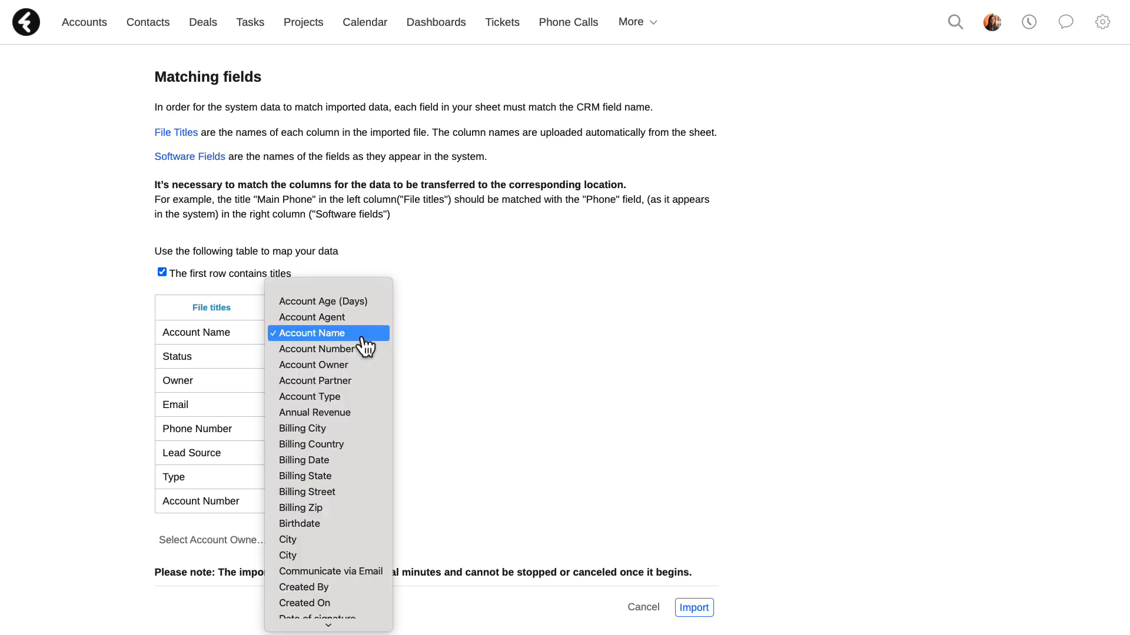
scroll(365, 346, down, 3)
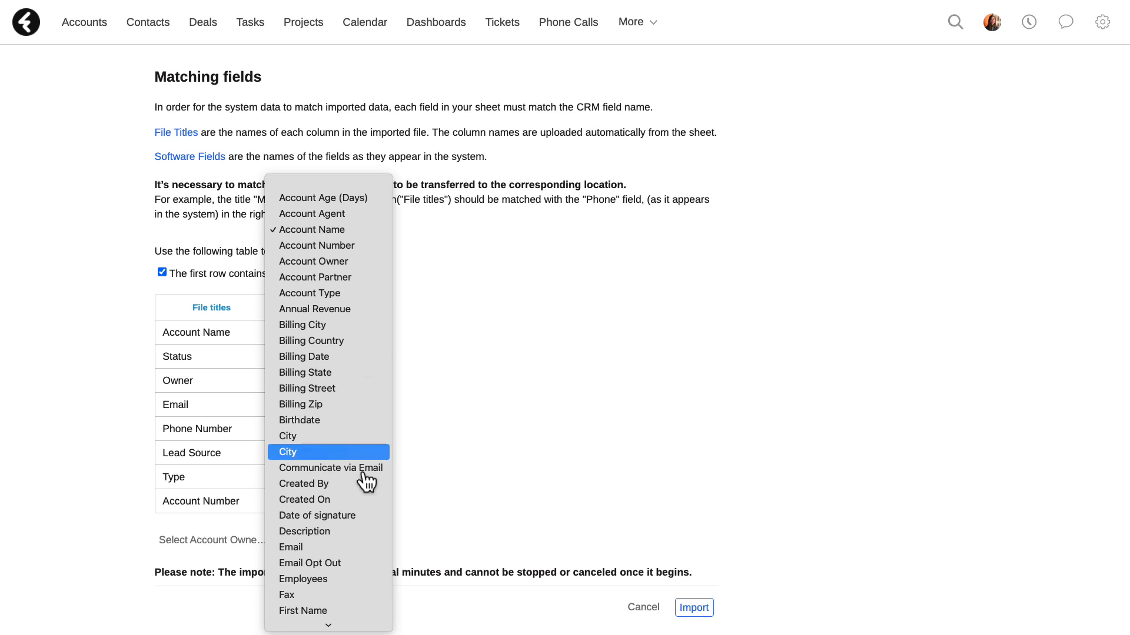
click(333, 612)
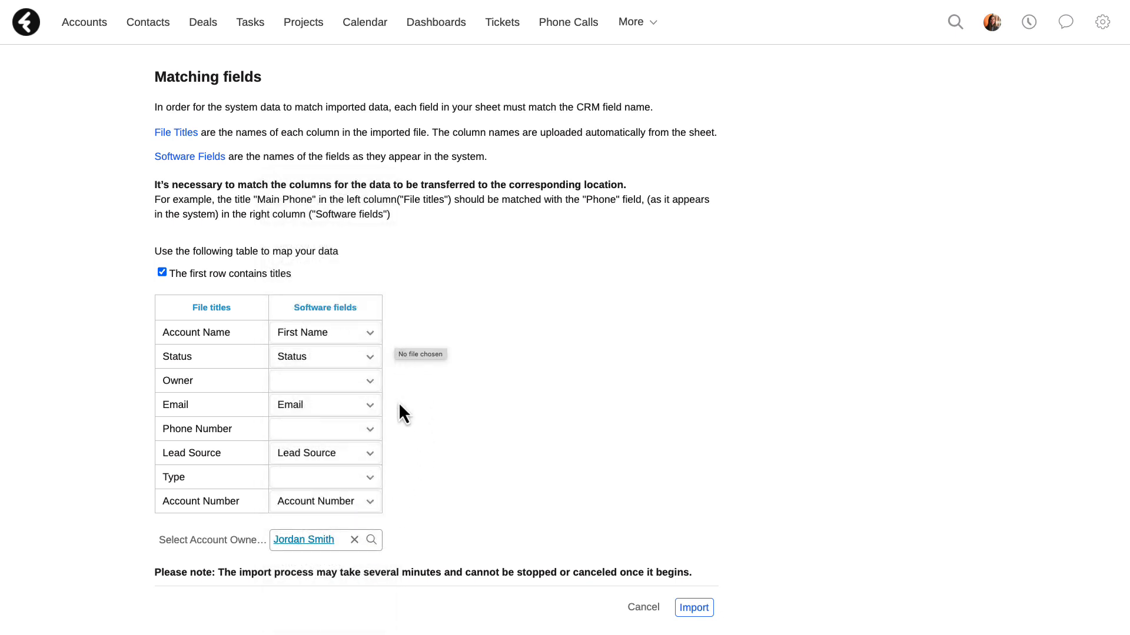
click(349, 433)
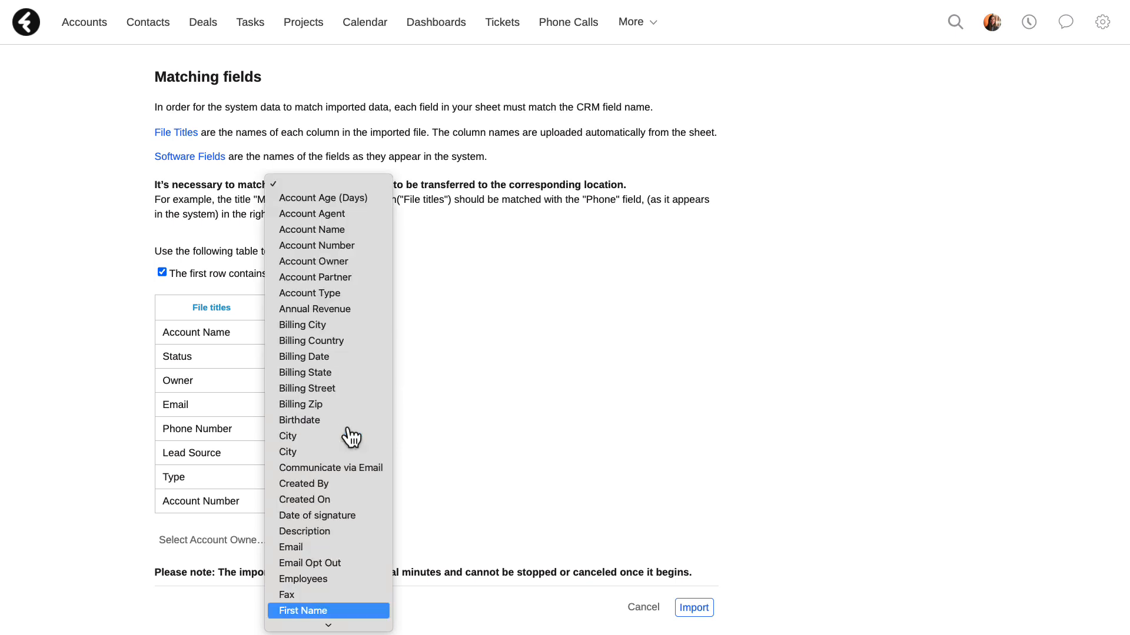
click(308, 610)
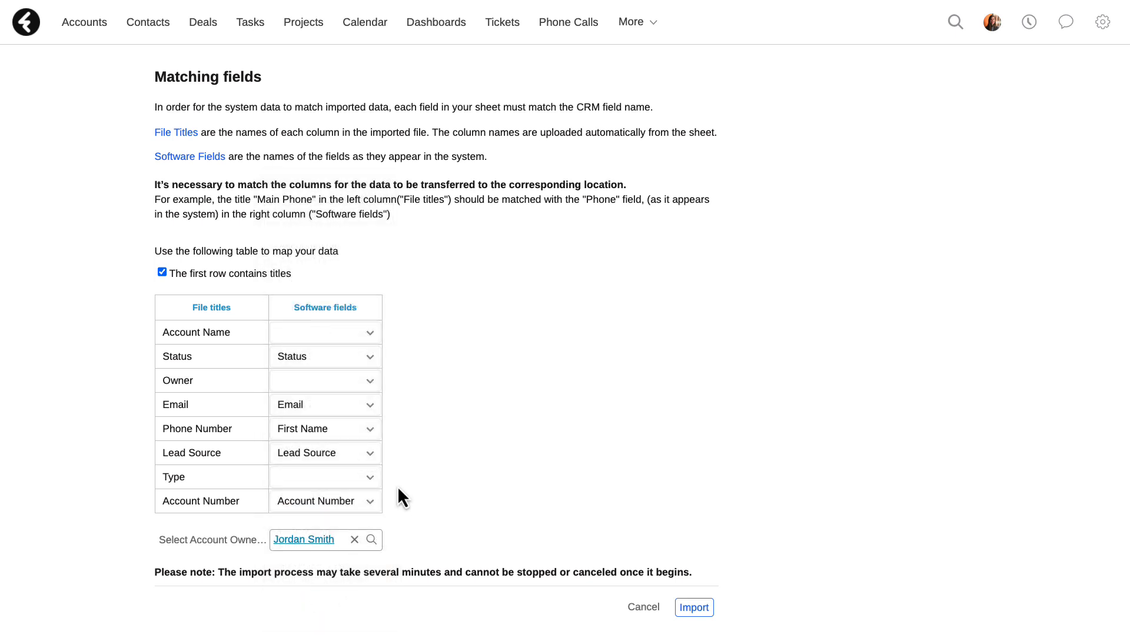
Step: Map the Account Name file title to the First Name software field and the Owner file title to Account Owner
click(328, 336)
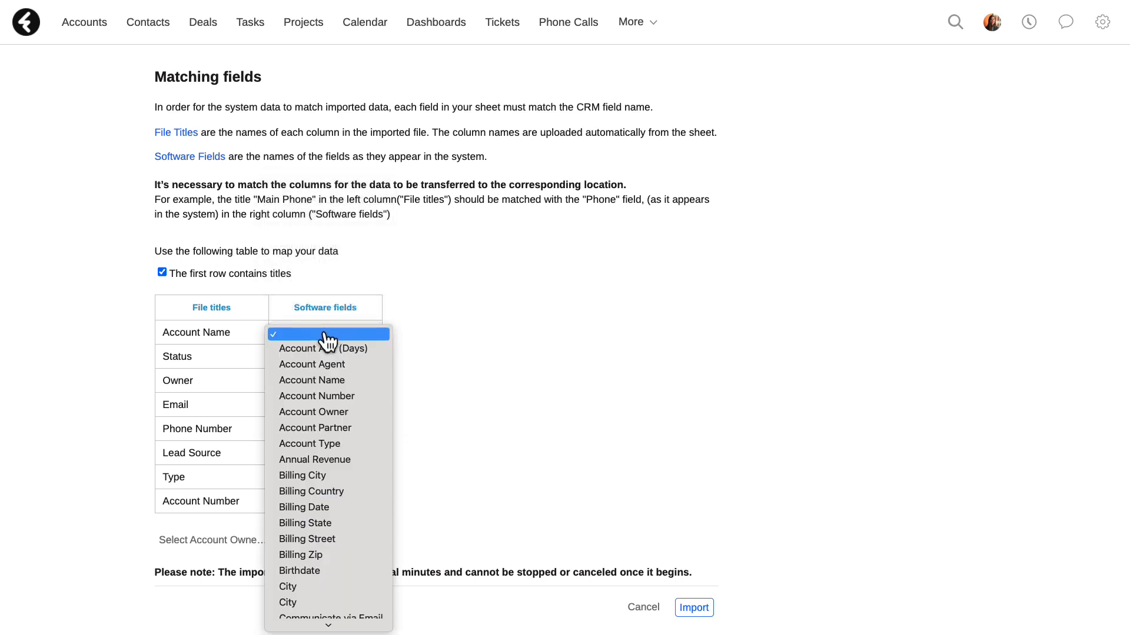
click(306, 612)
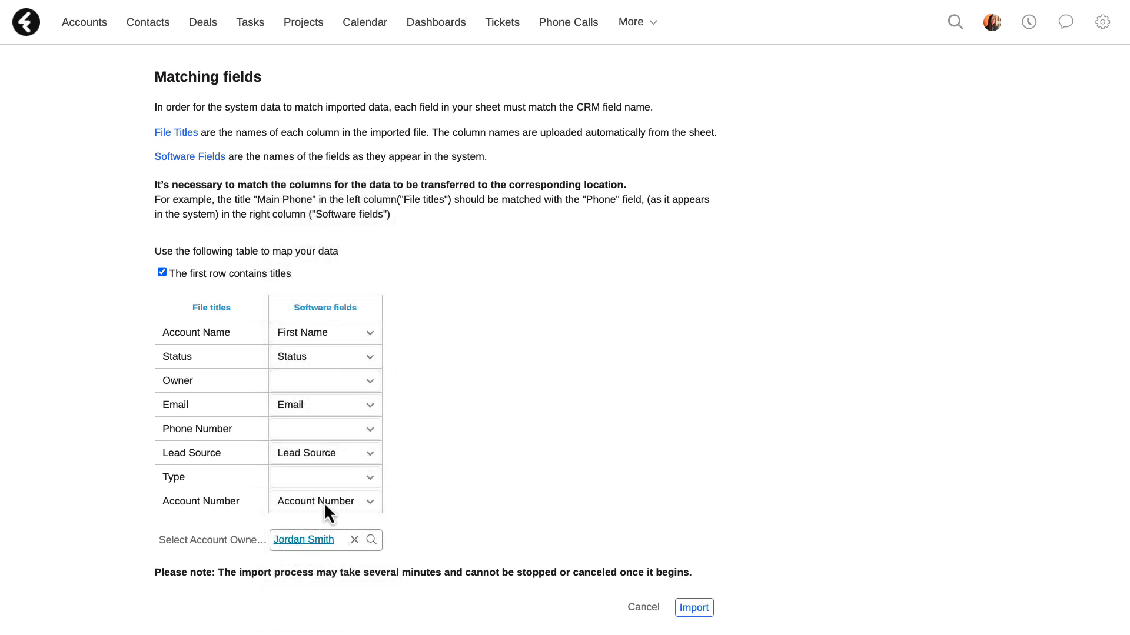
click(323, 384)
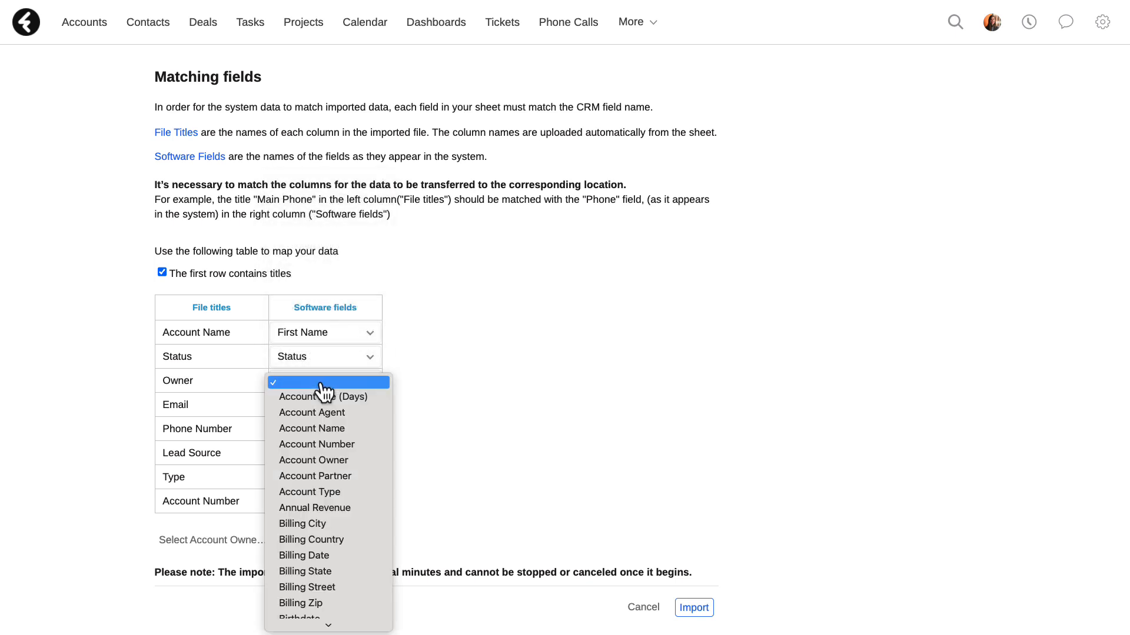
click(326, 460)
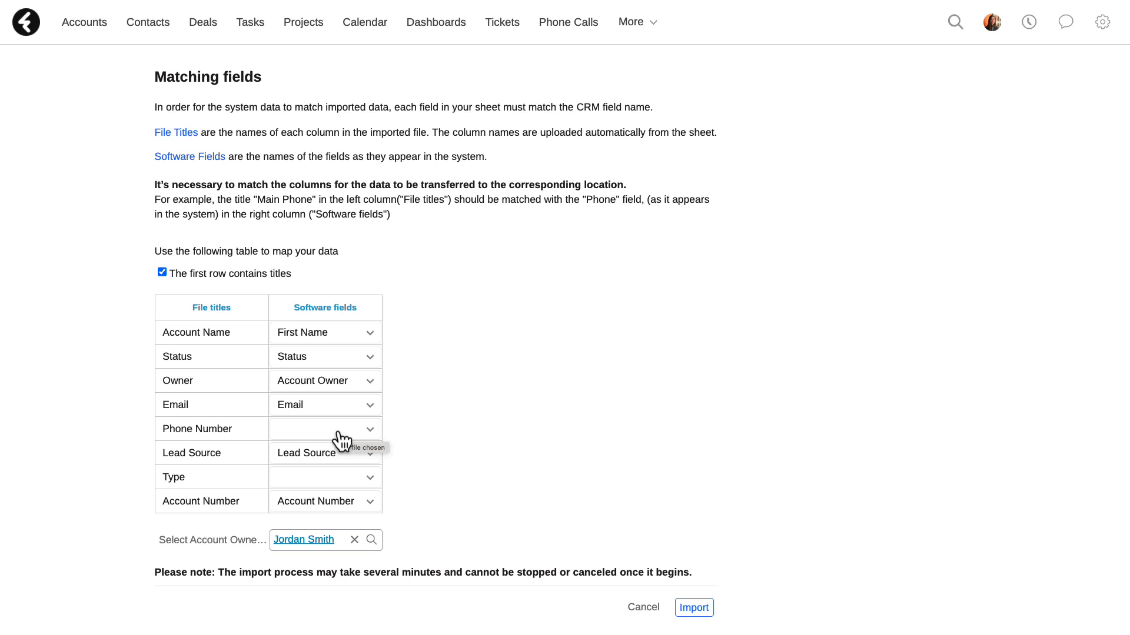
Step: Clear the software field matched to Account Number and map the Phone Number file title to Phone
click(345, 501)
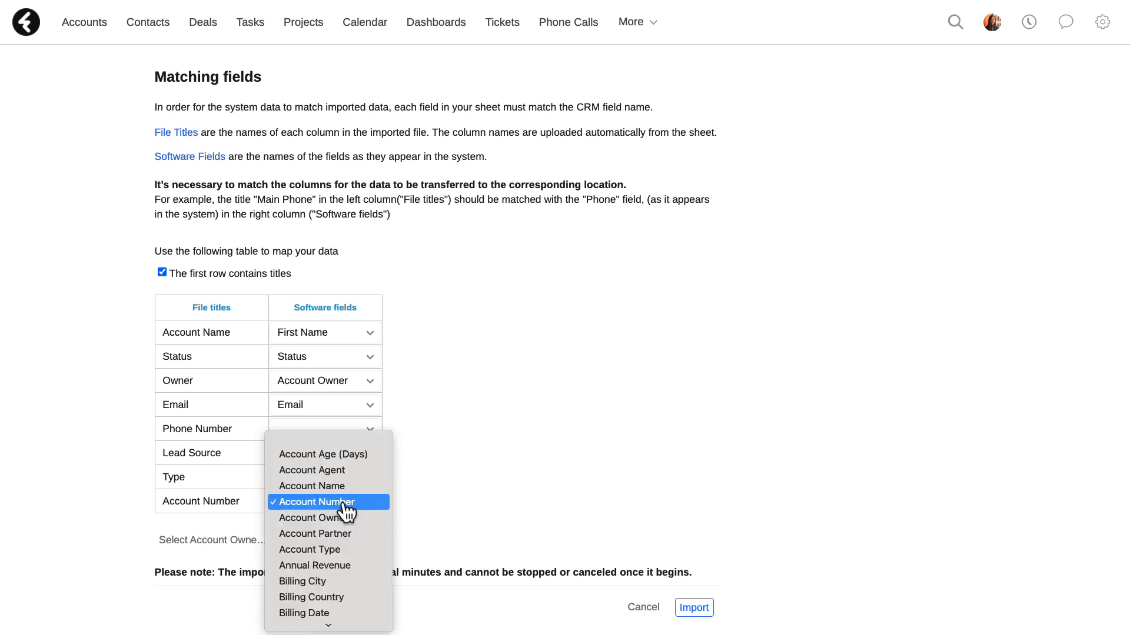
click(330, 441)
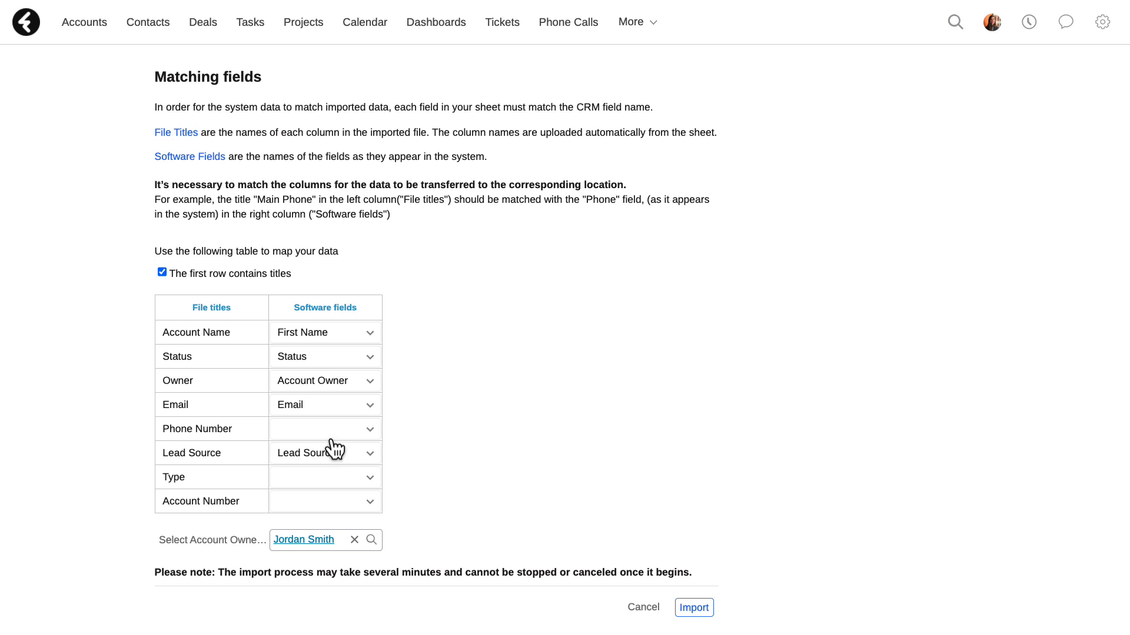
click(355, 431)
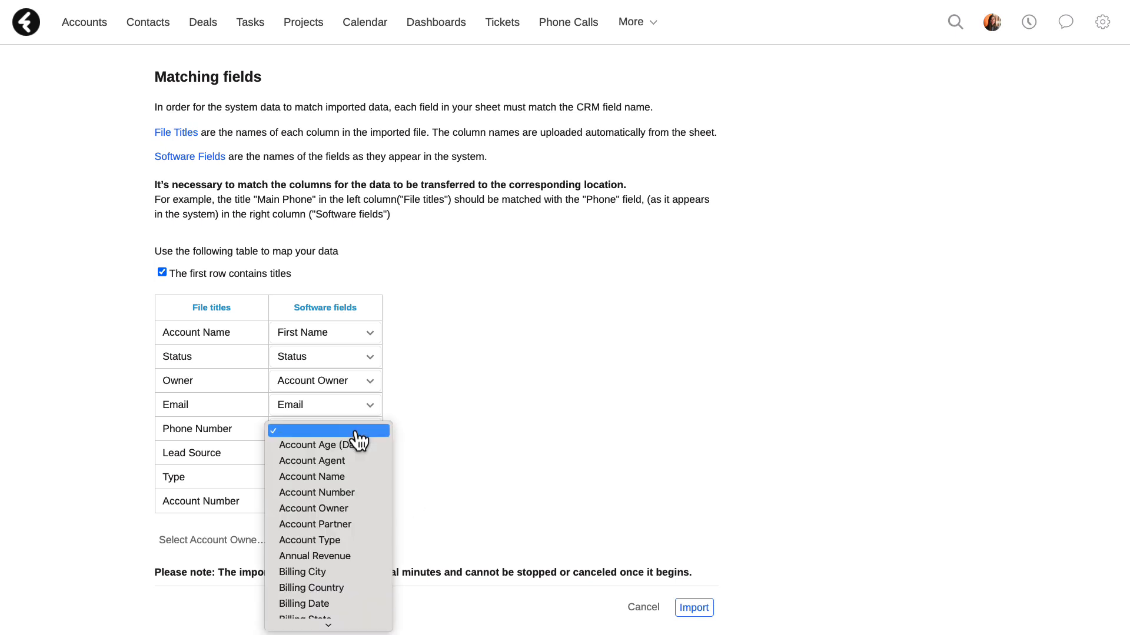
scroll(355, 442, down, 10)
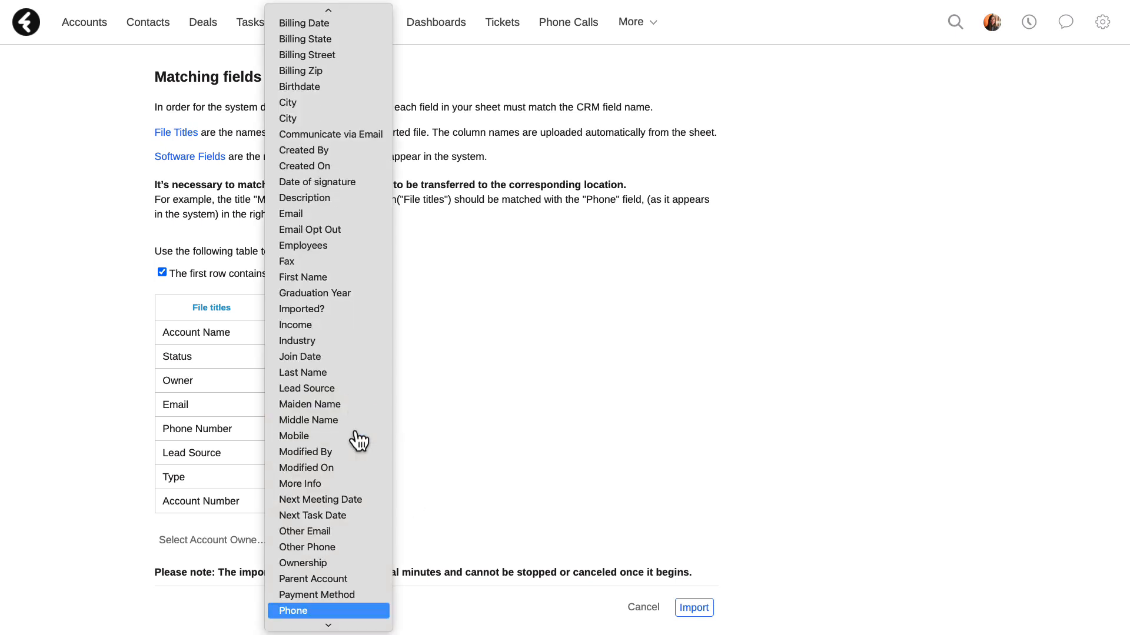
click(286, 611)
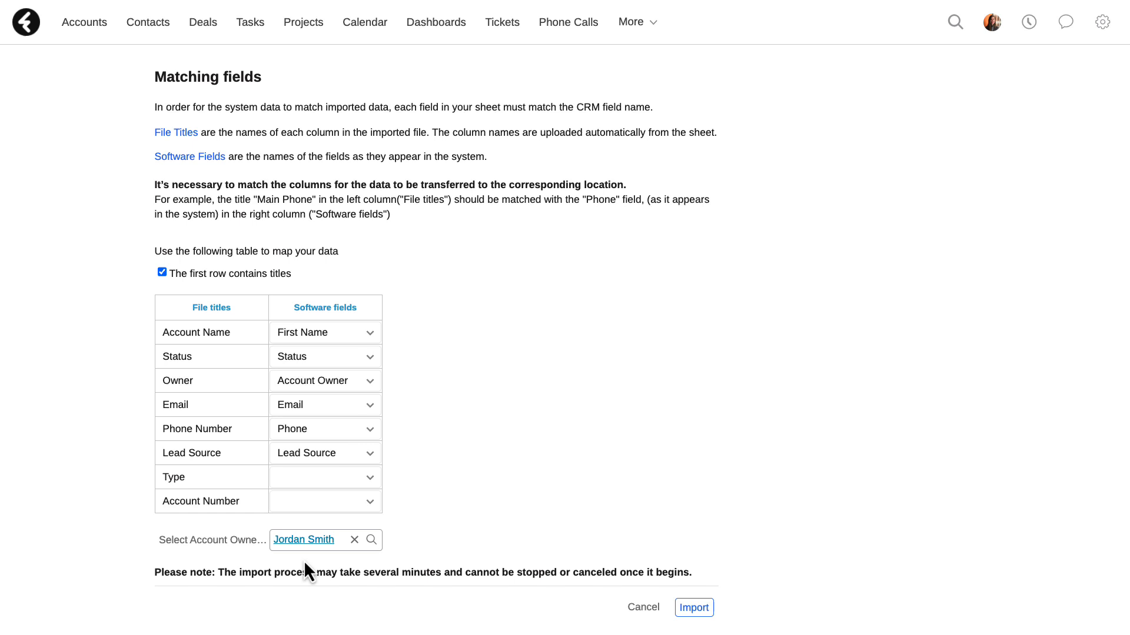
Step: Map the Type file title to Account Type and choose the active New York City Sales Manager as the account owner
click(317, 481)
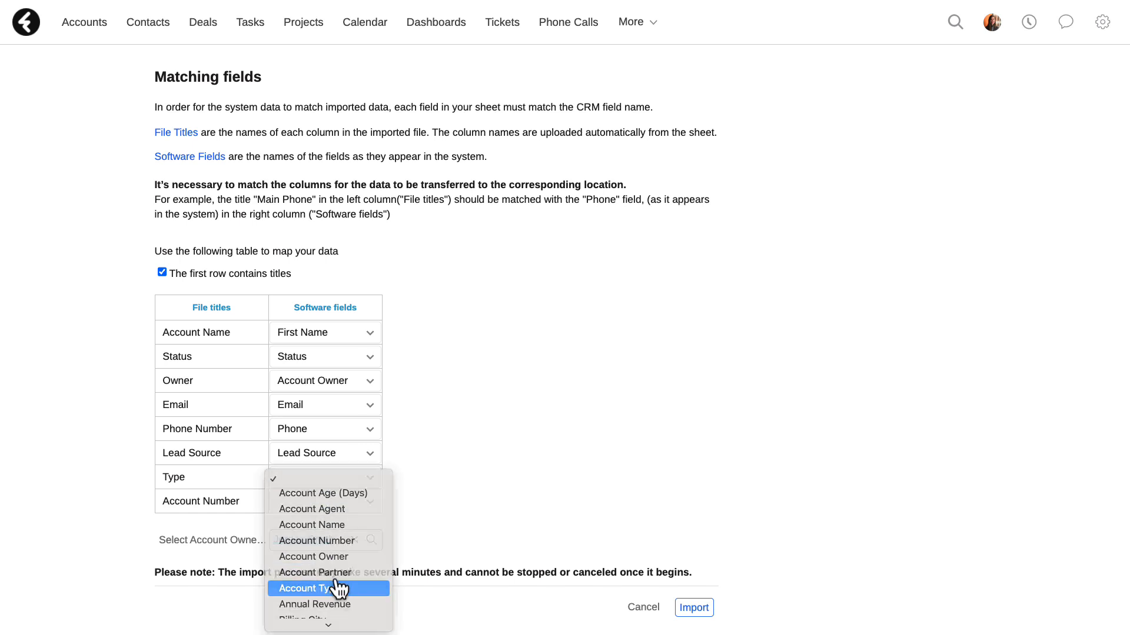
click(300, 589)
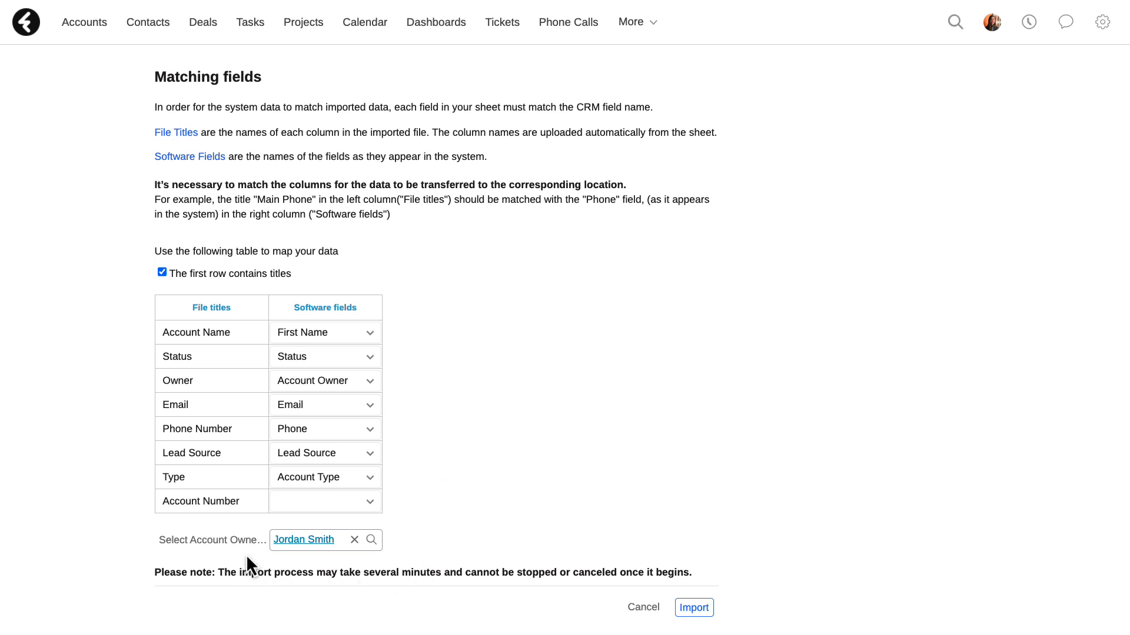
click(370, 539)
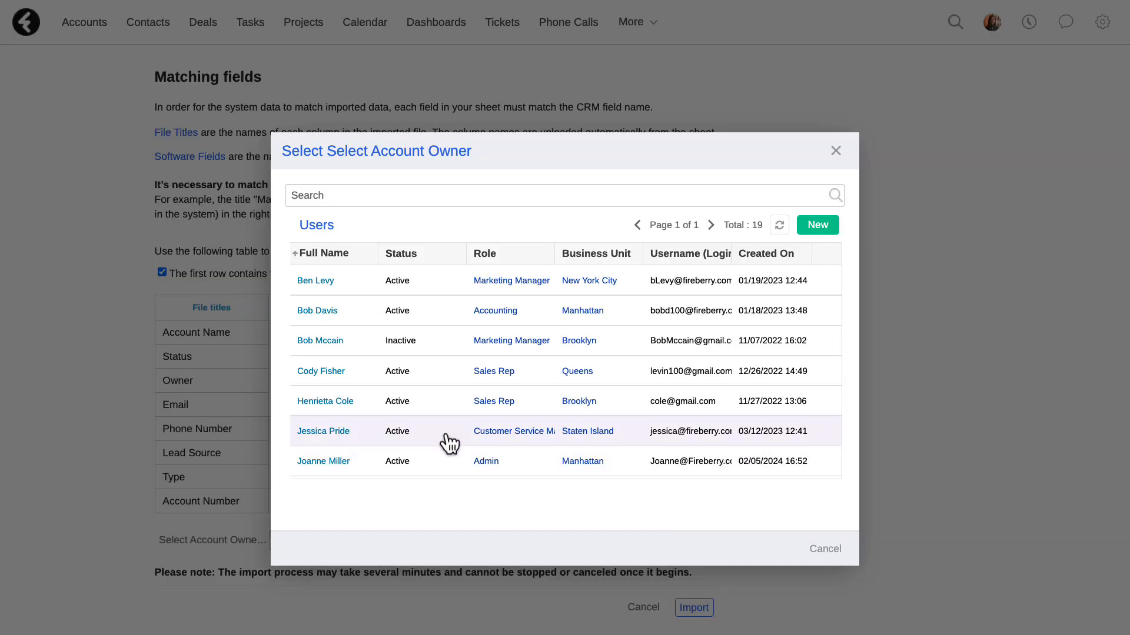
scroll(449, 444, down, 3)
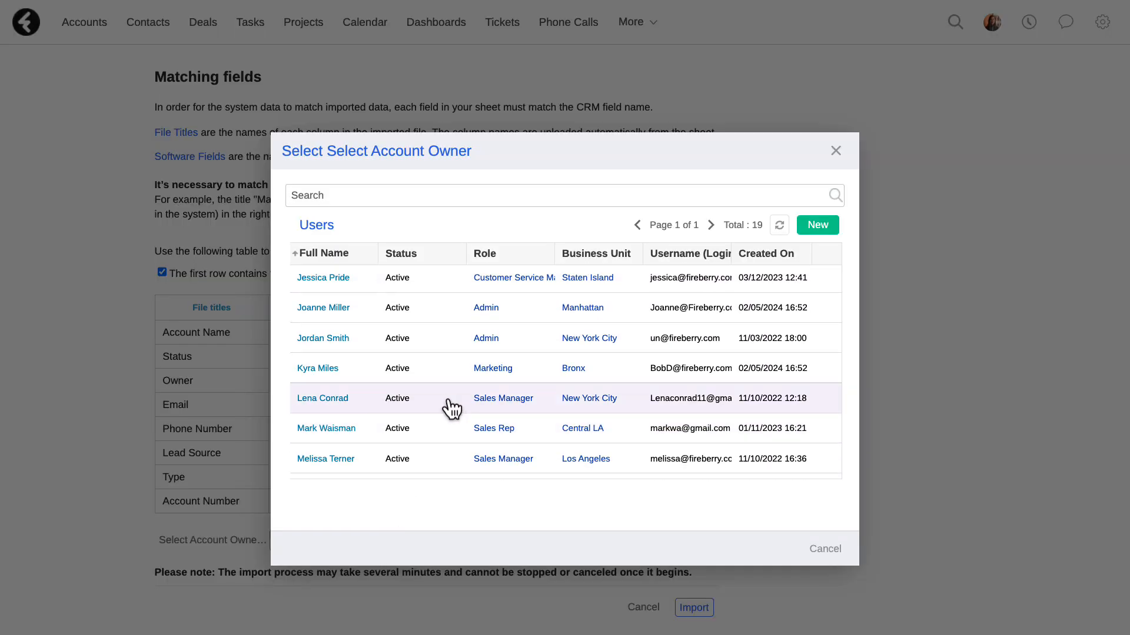
click(451, 404)
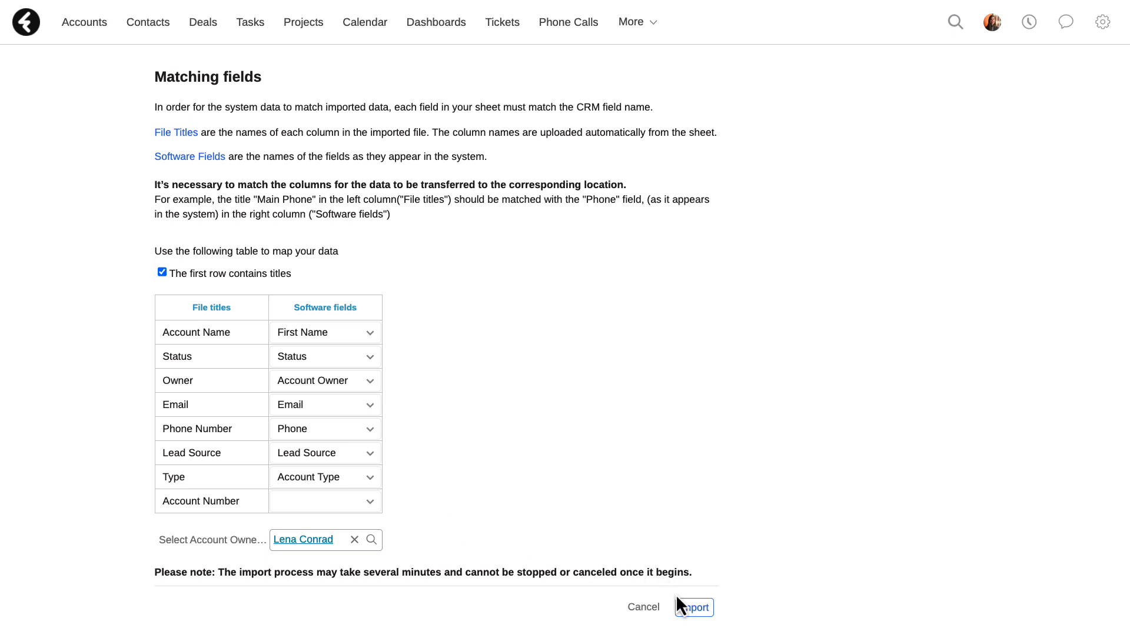
Step: Run the import with the matched fields and open the 1. New view of the Accounts list
click(683, 607)
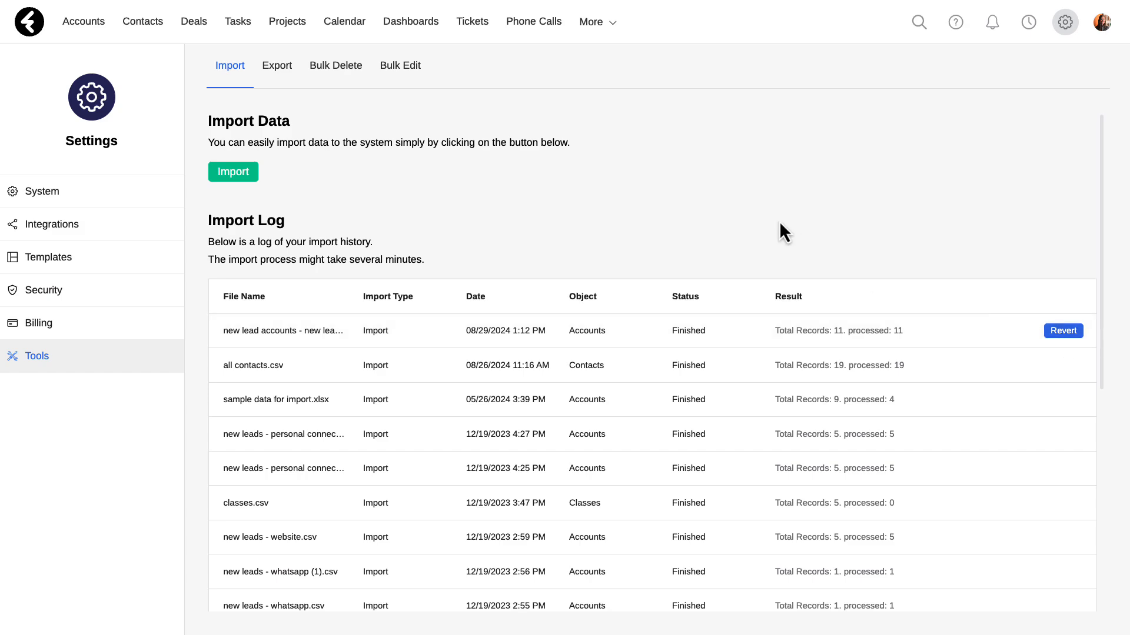
click(86, 24)
click(94, 177)
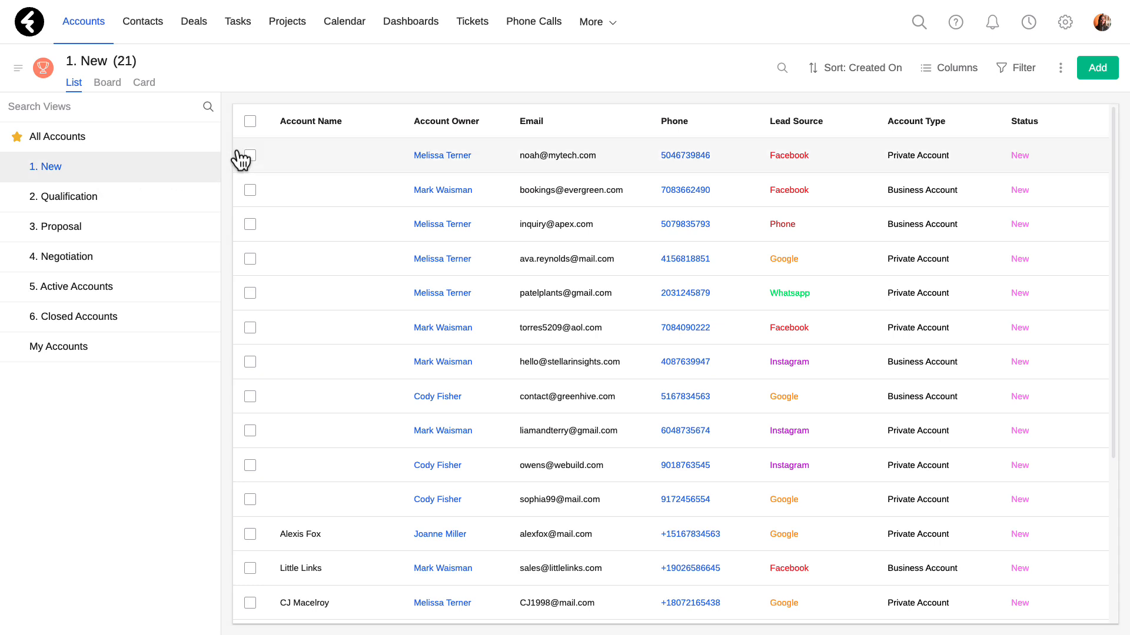